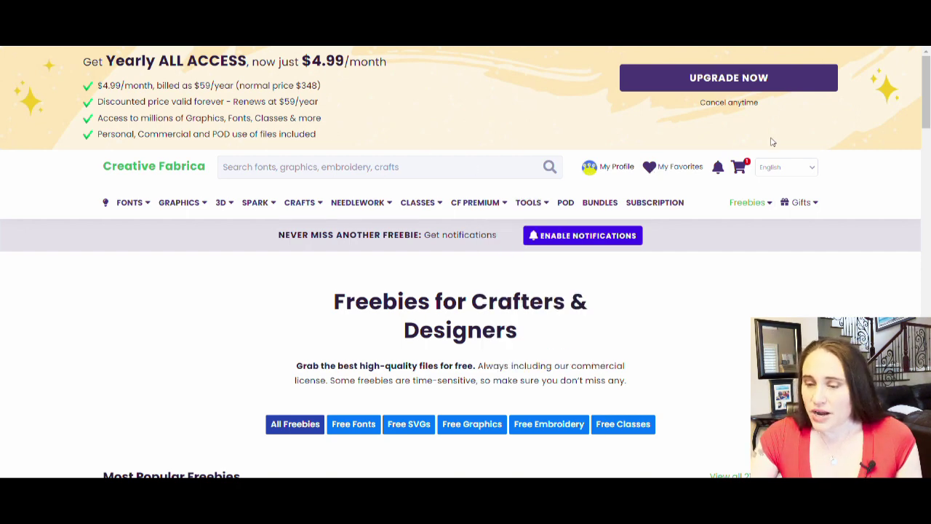
Step: Look over the most popular freebies and open the Free SVGs category
scroll(836, 180, down, 1)
mouse_move(771, 154)
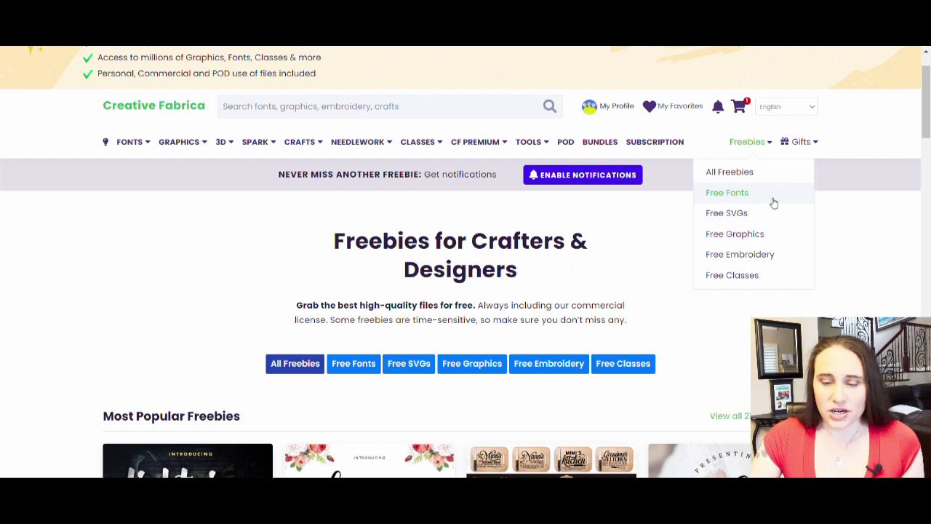
scroll(848, 232, down, 1)
scroll(521, 166, down, 3)
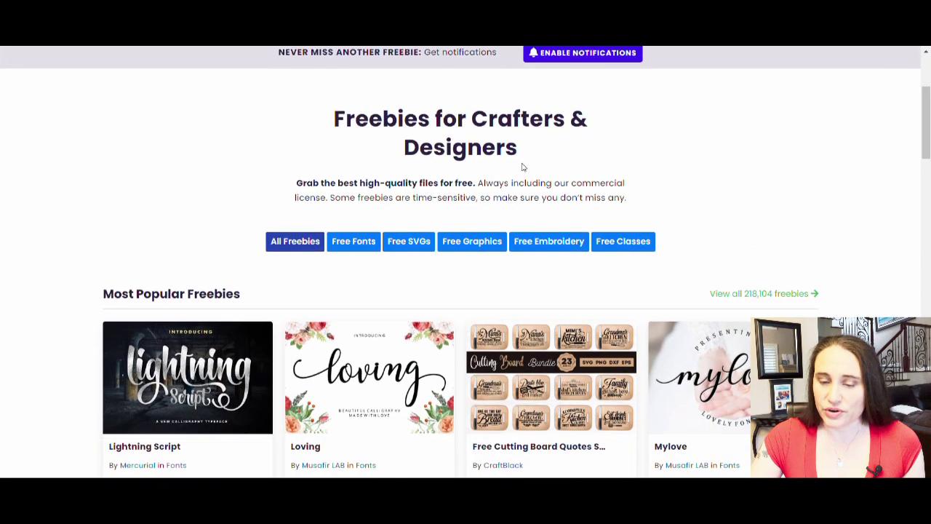
scroll(366, 206, down, 2)
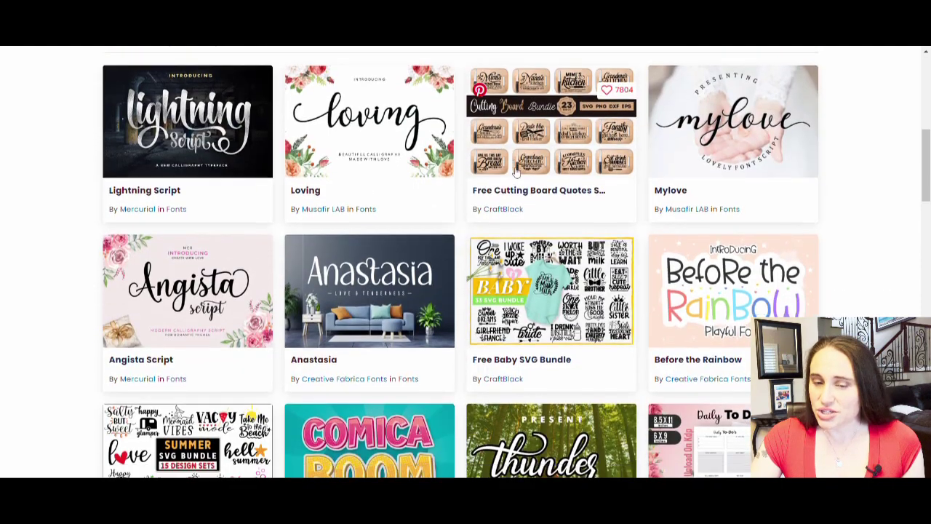
scroll(607, 177, up, 3)
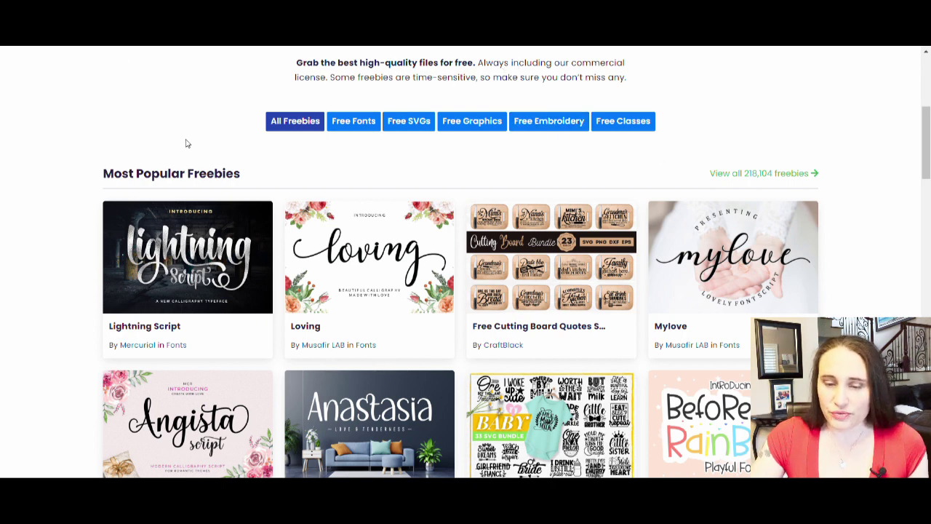
click(412, 131)
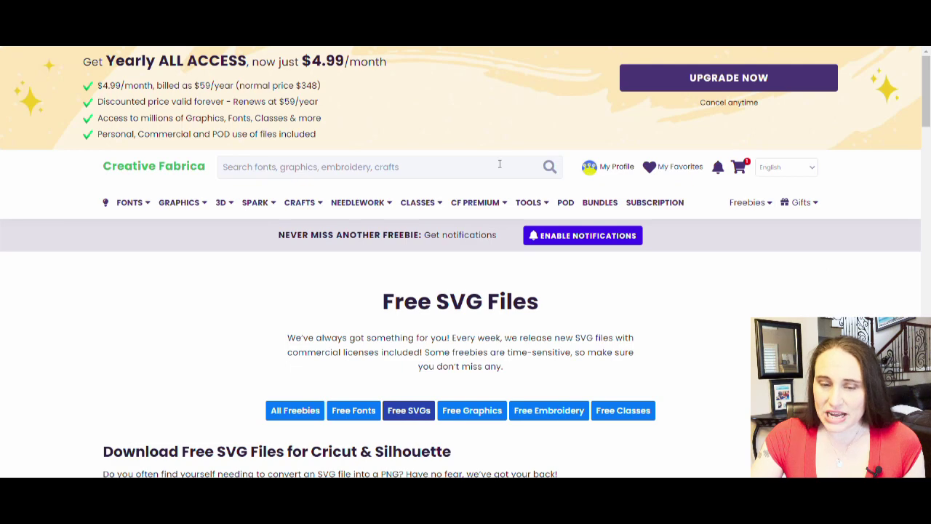
Step: Browse the free SVG designs and open the one titled "Don't Give Up on Your Dreams, Keep Sleeping"
scroll(426, 146, down, 4)
scroll(790, 141, down, 2)
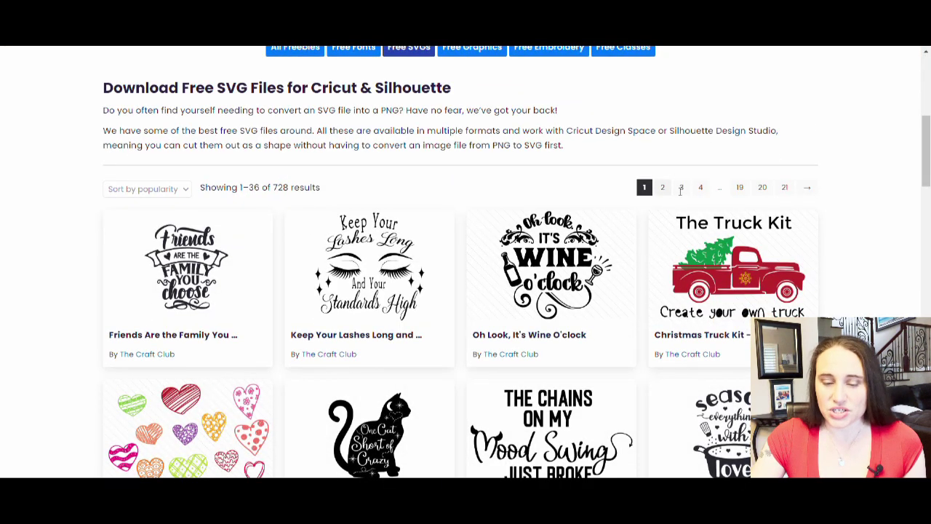
scroll(502, 154, down, 3)
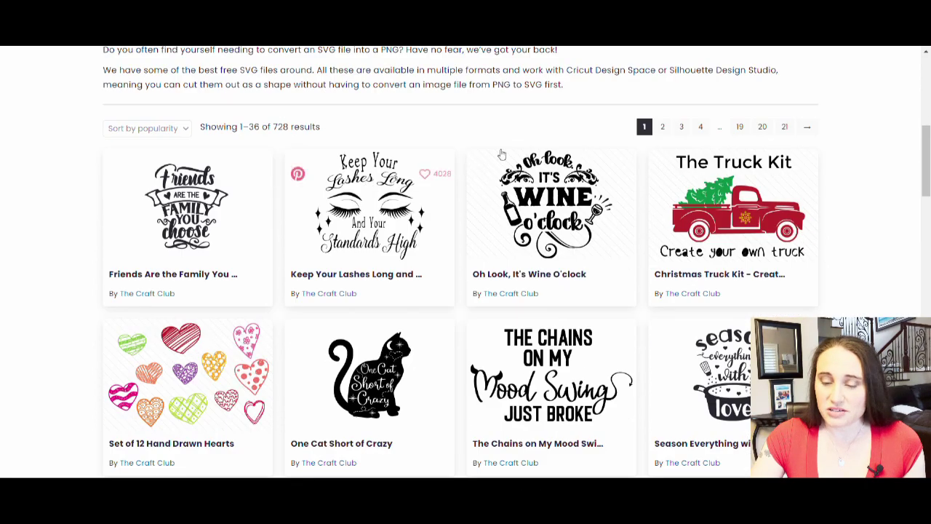
scroll(553, 146, down, 6)
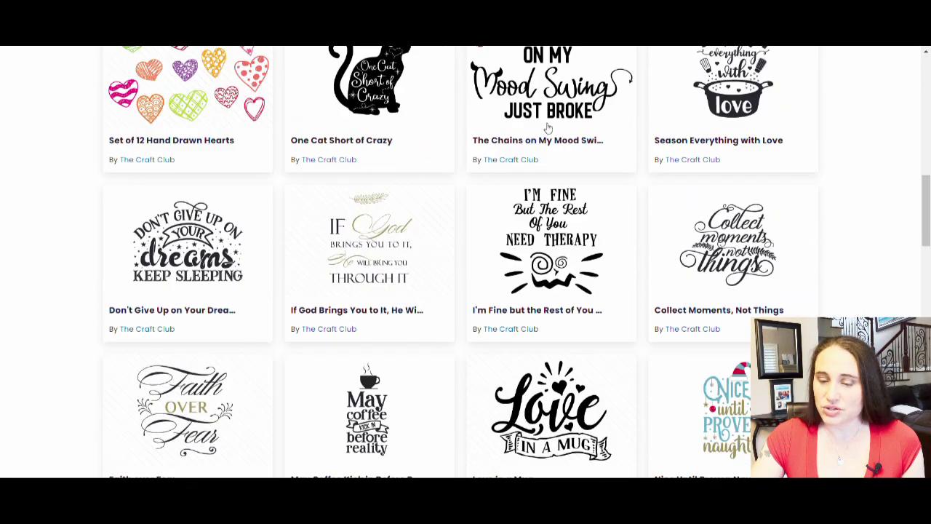
scroll(566, 139, down, 10)
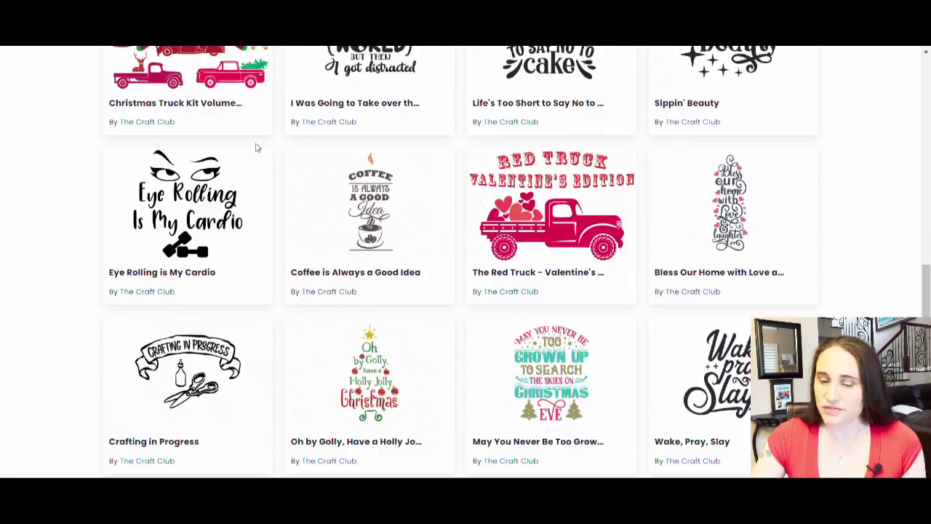
scroll(182, 233, down, 2)
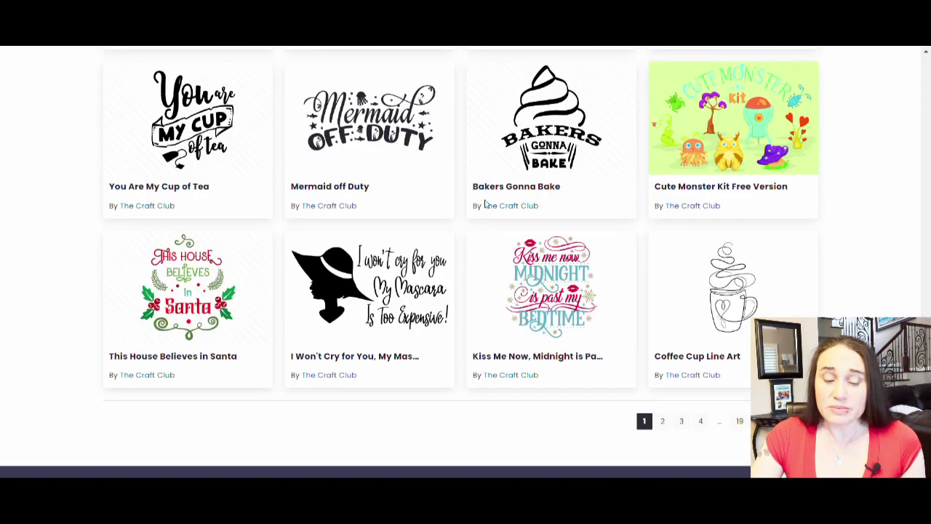
scroll(764, 237, down, 2)
scroll(800, 236, up, 12)
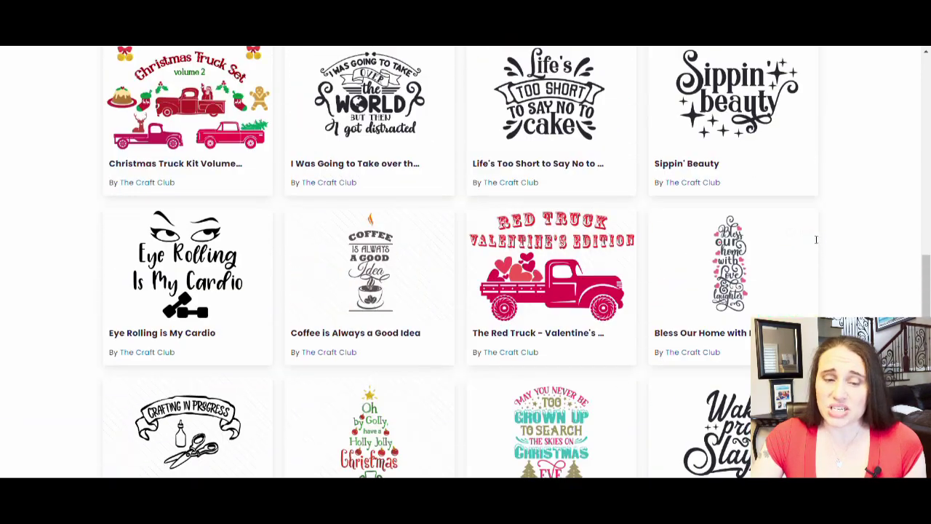
scroll(727, 218, up, 2)
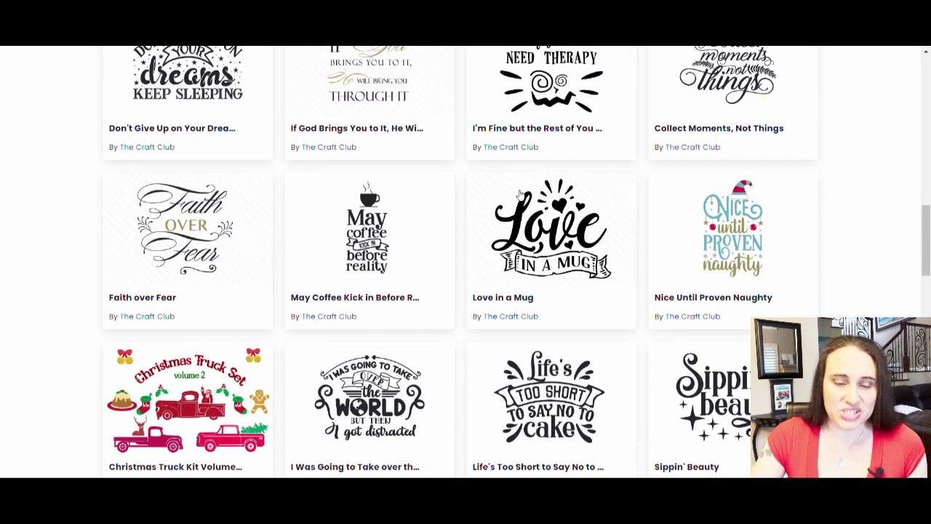
scroll(691, 211, up, 3)
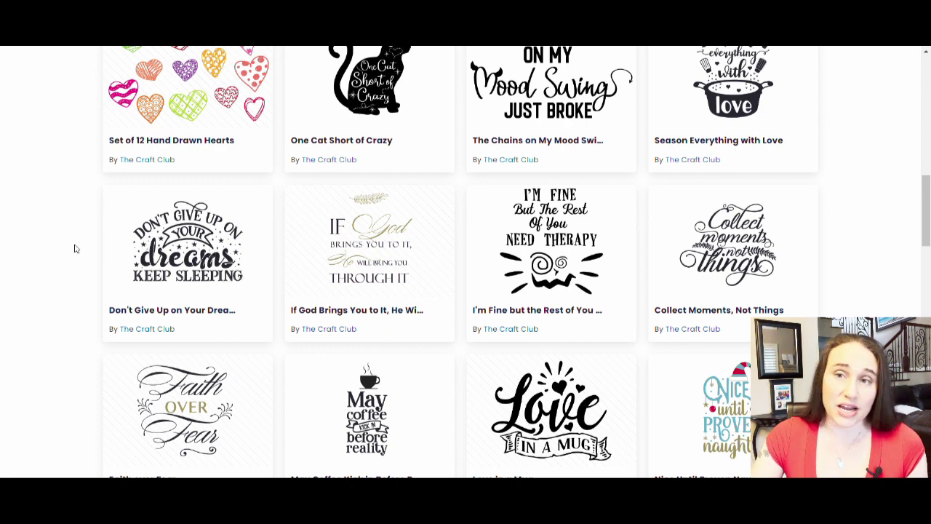
click(203, 240)
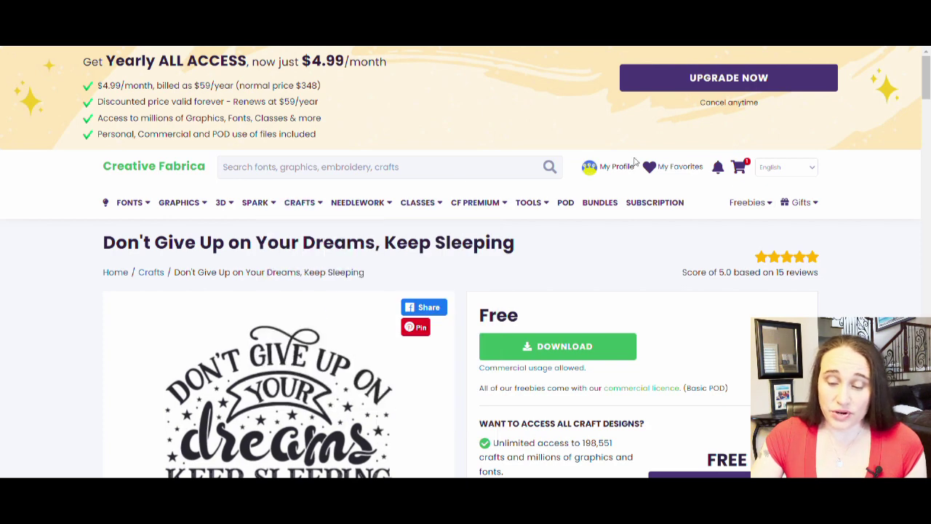
Step: Download the free "Don't Give Up on Your Dreams, Keep Sleeping" design and decline the free trial offer
scroll(525, 193, down, 2)
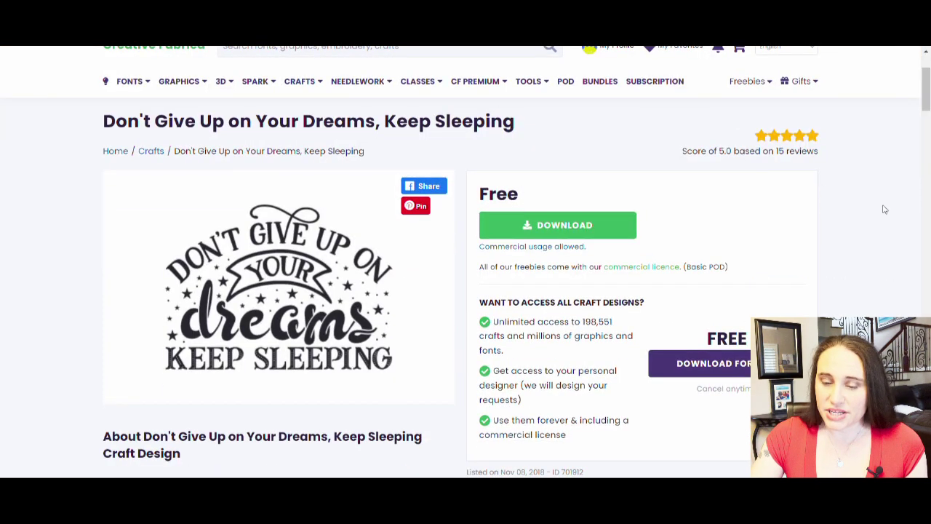
scroll(878, 207, down, 1)
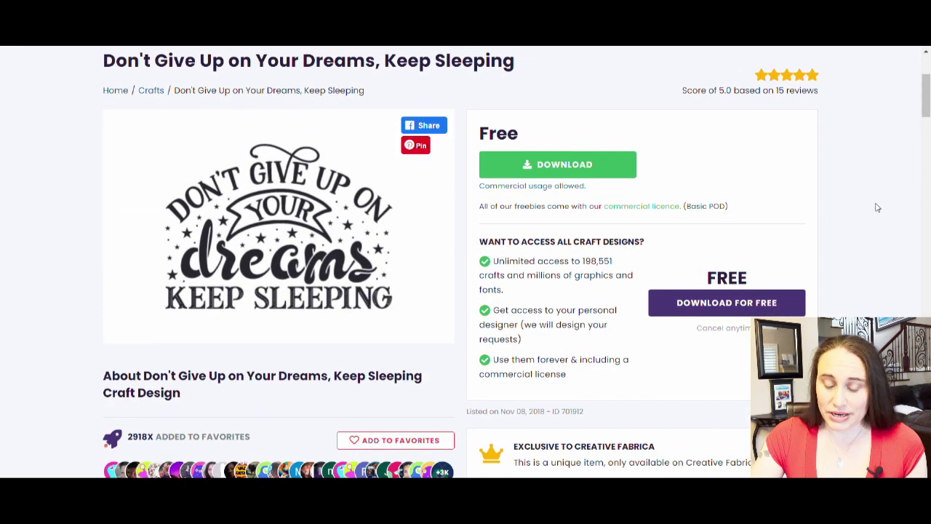
click(520, 170)
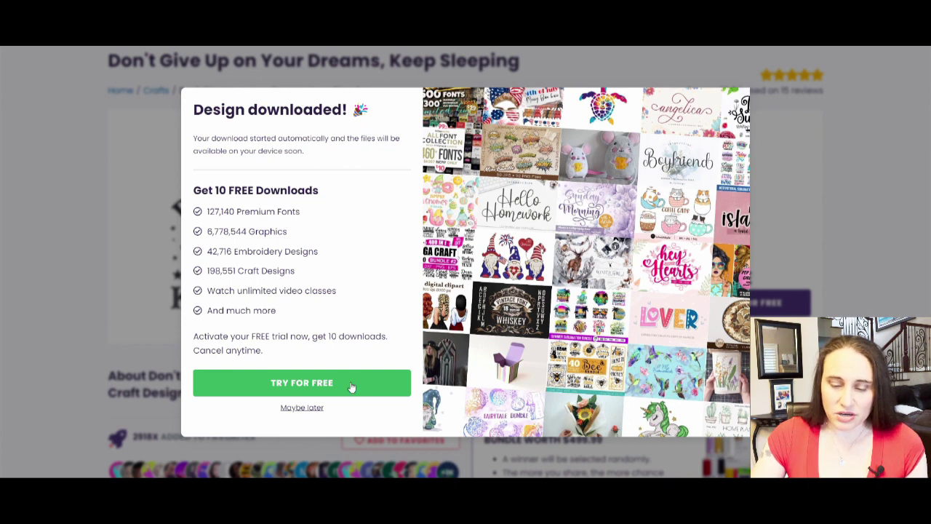
click(302, 409)
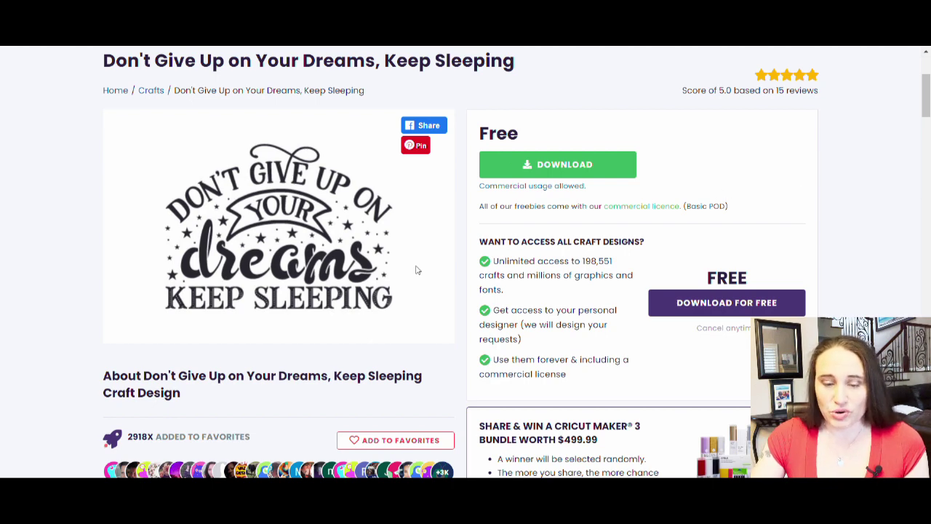
scroll(193, 101, up, 3)
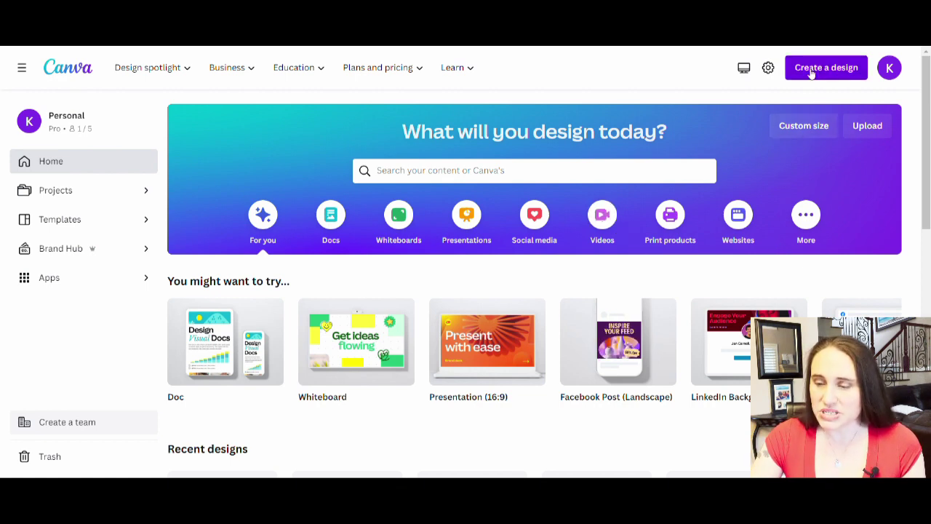
Step: Switch to Canva and create a new custom-size design of 4500 × 5400 px
click(793, 131)
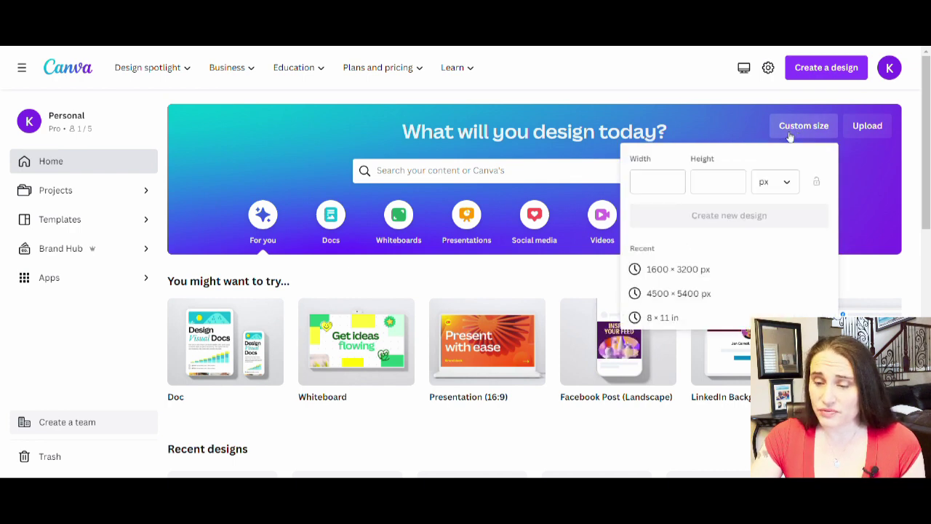
click(667, 184)
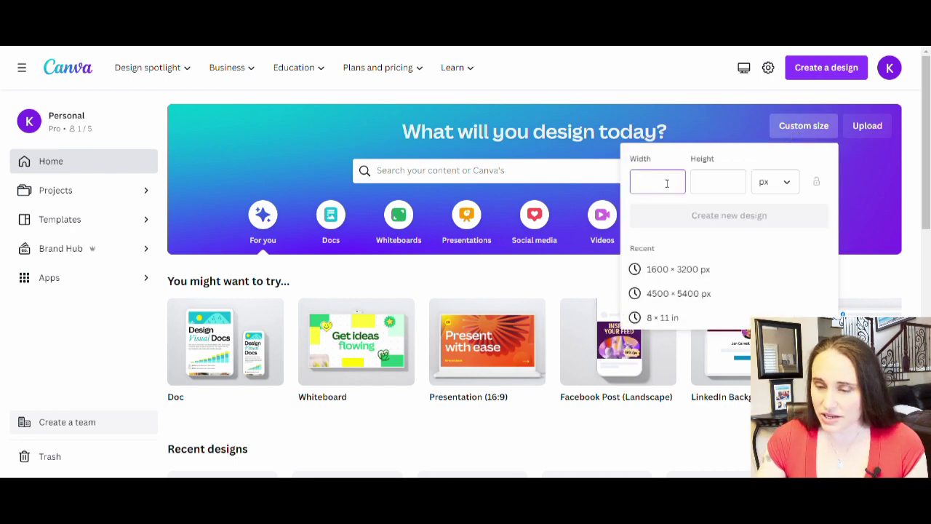
text(4500)
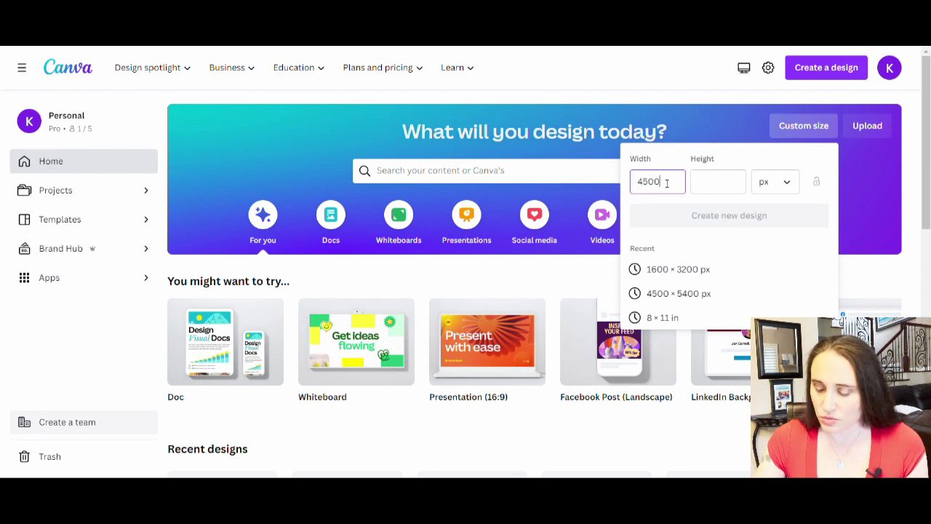
click(716, 183)
text(5400)
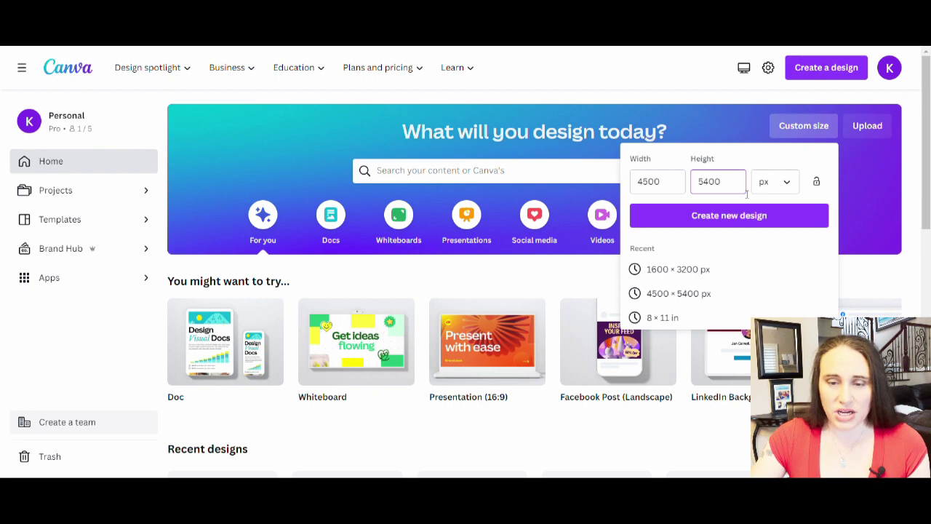
click(714, 217)
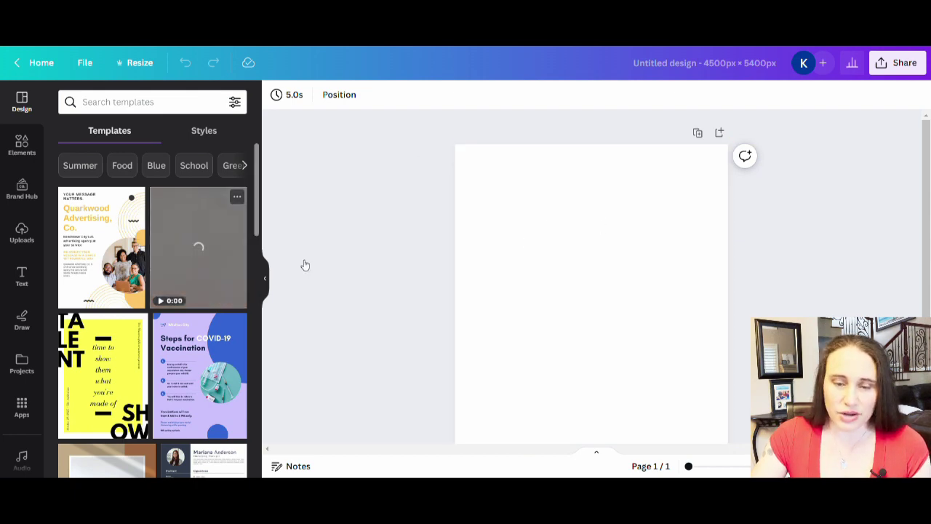
Step: Set the blank page's background color to solid black and collapse the color options
click(577, 255)
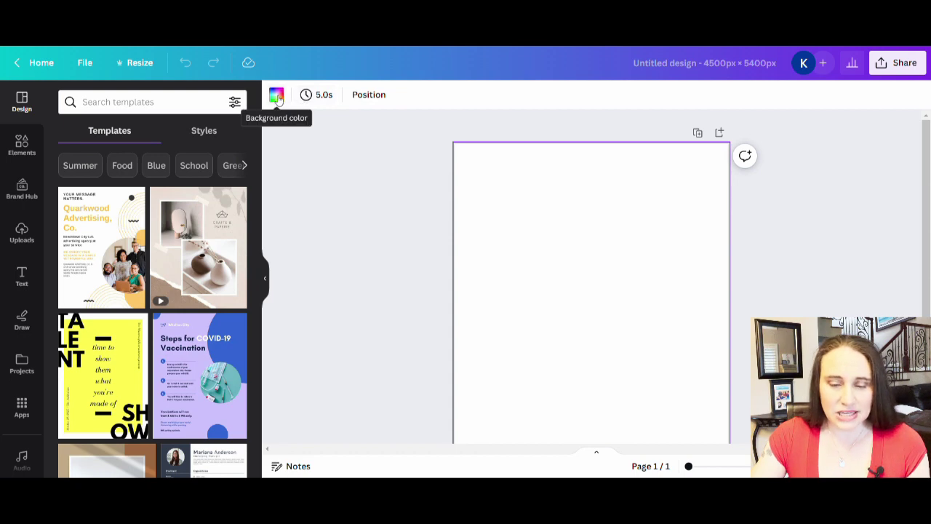
click(277, 97)
click(70, 332)
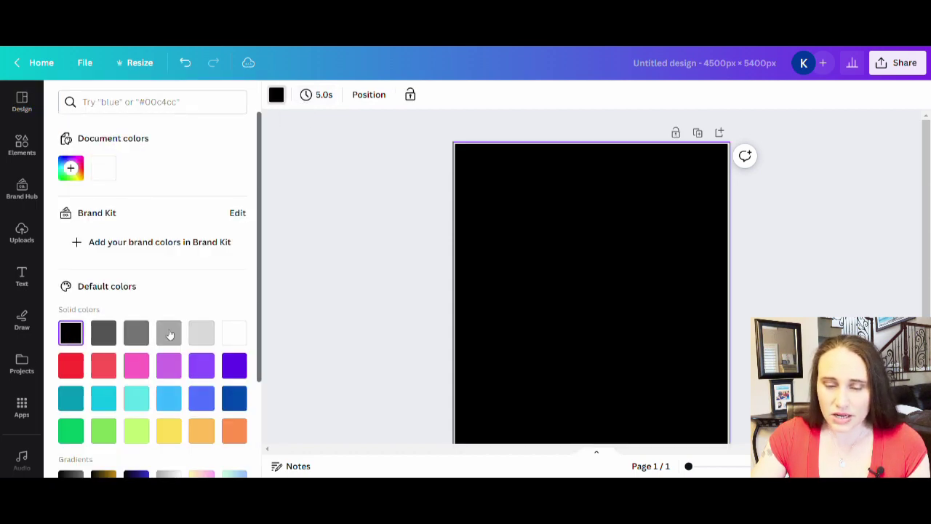
click(346, 259)
click(268, 284)
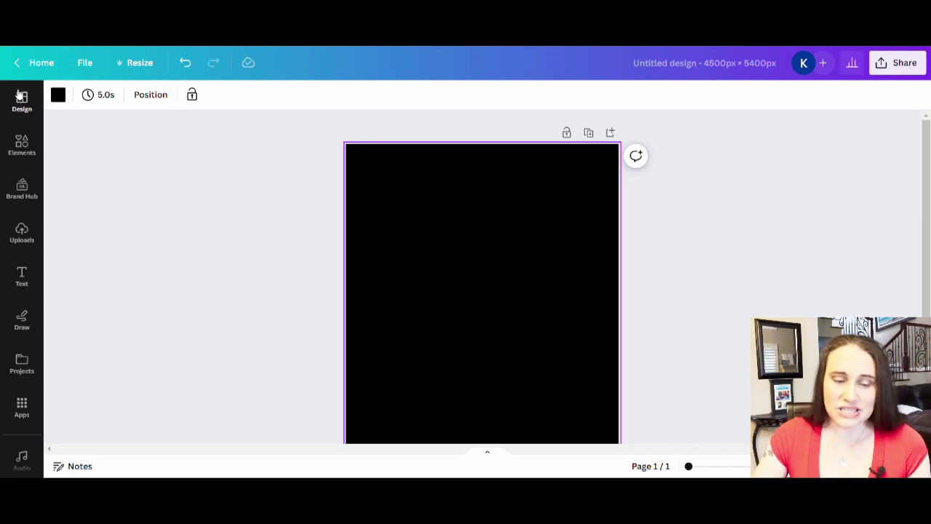
Step: Add the uploaded dark "Don't Give Up on Your Dreams" image to the black page and align it with the page's upper edge
click(24, 235)
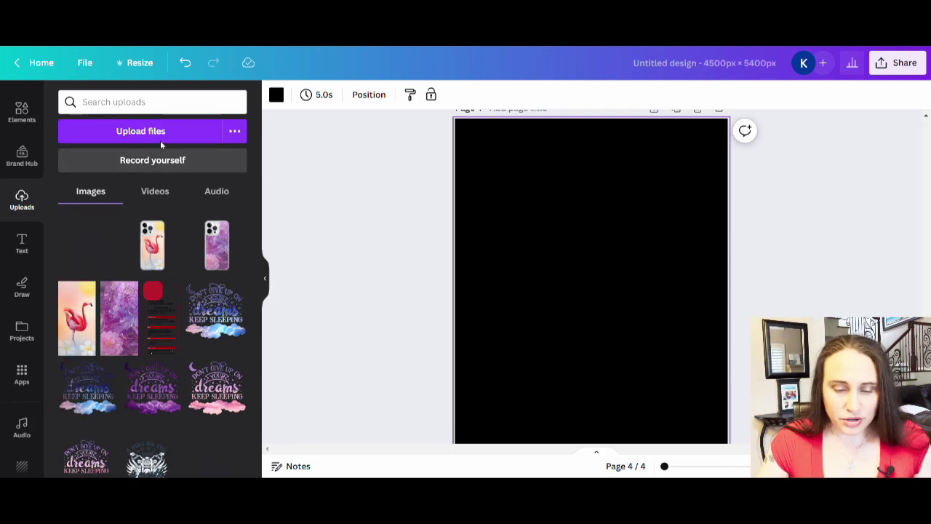
click(93, 258)
click(265, 278)
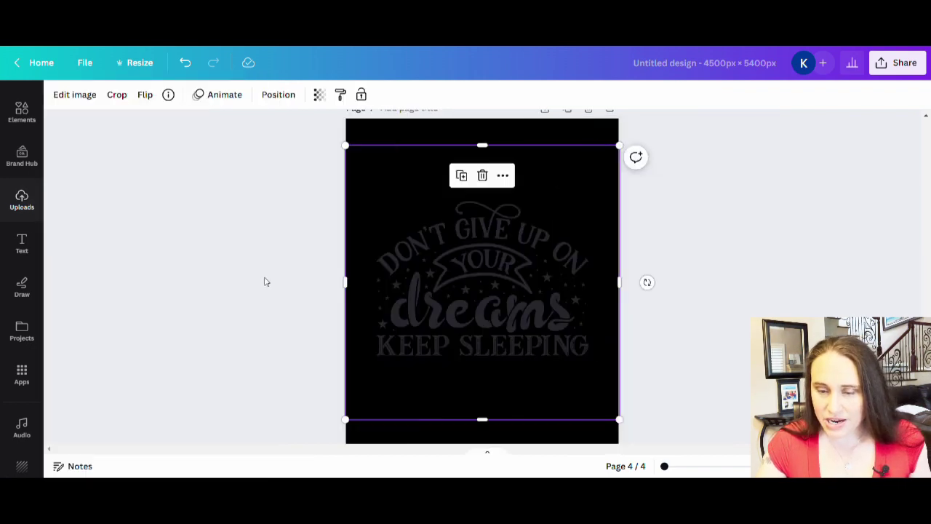
drag(479, 335, 478, 309)
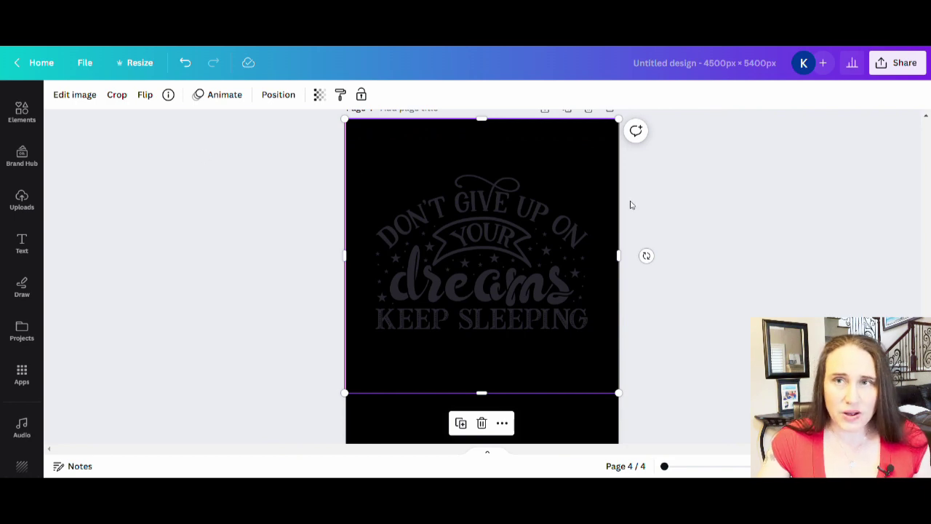
Step: Raise the brightness of the "Don't Give Up on Your Dreams" image to 100 and deselect it
click(73, 100)
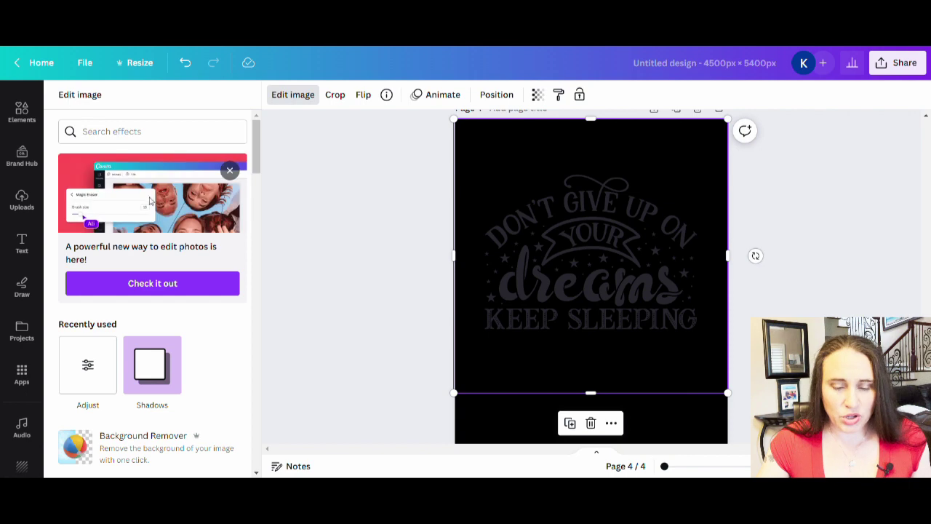
scroll(185, 223, down, 1)
scroll(185, 223, down, 2)
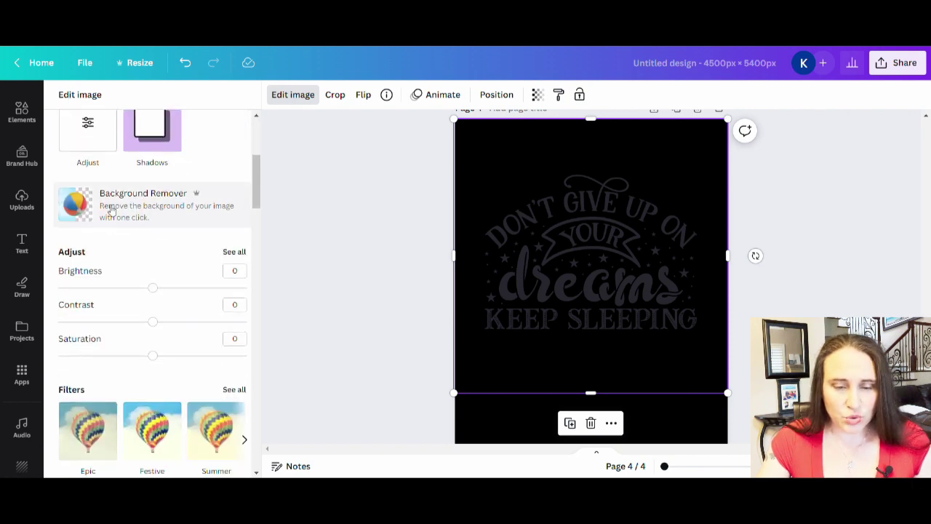
scroll(142, 220, down, 1)
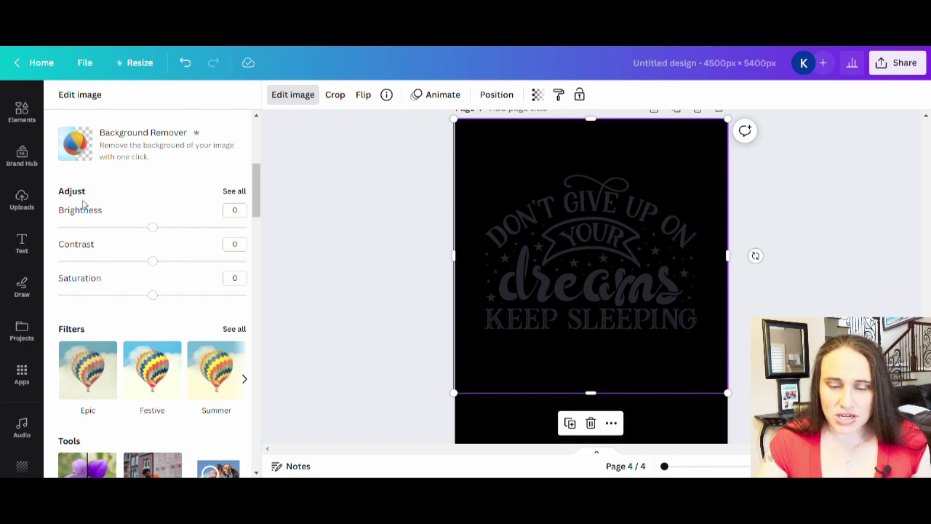
drag(164, 232, 261, 237)
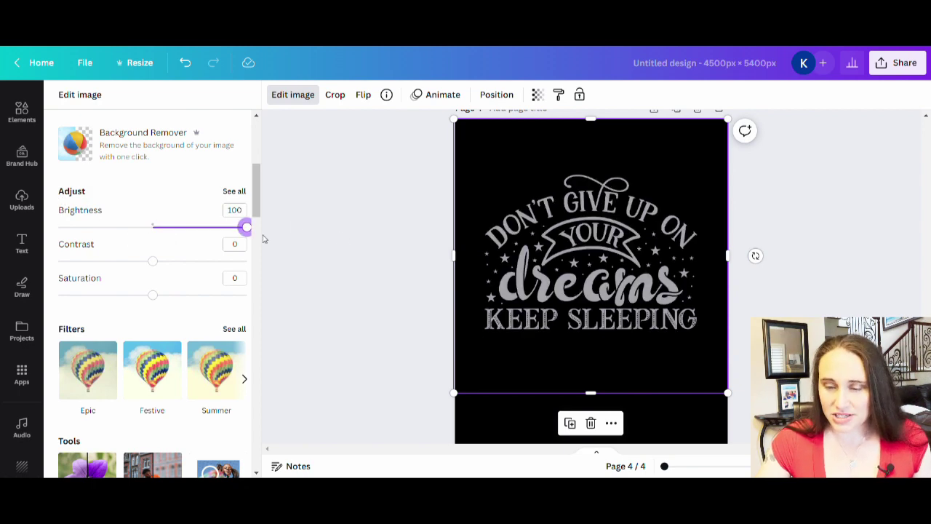
click(297, 229)
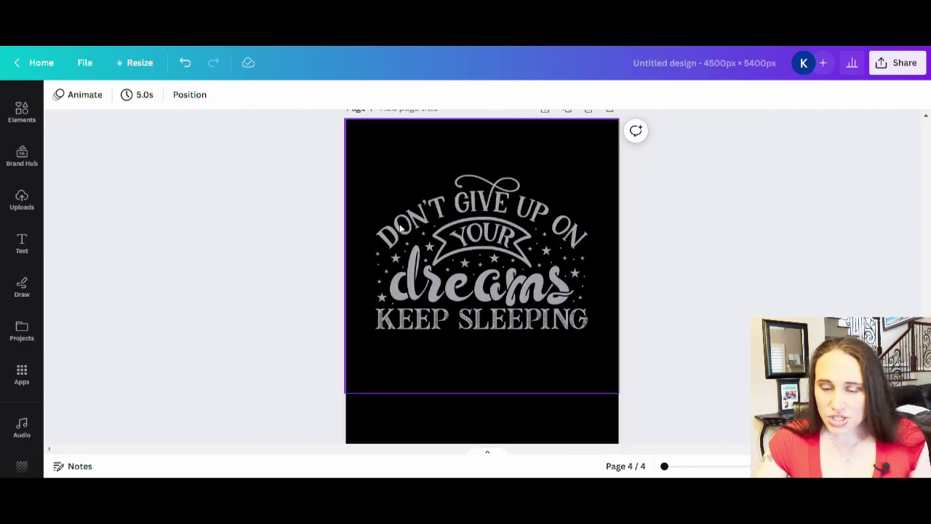
Step: Move the "Don't Give Up on Your Dreams" quote image higher on the black page and deselect it
scroll(730, 251, up, 1)
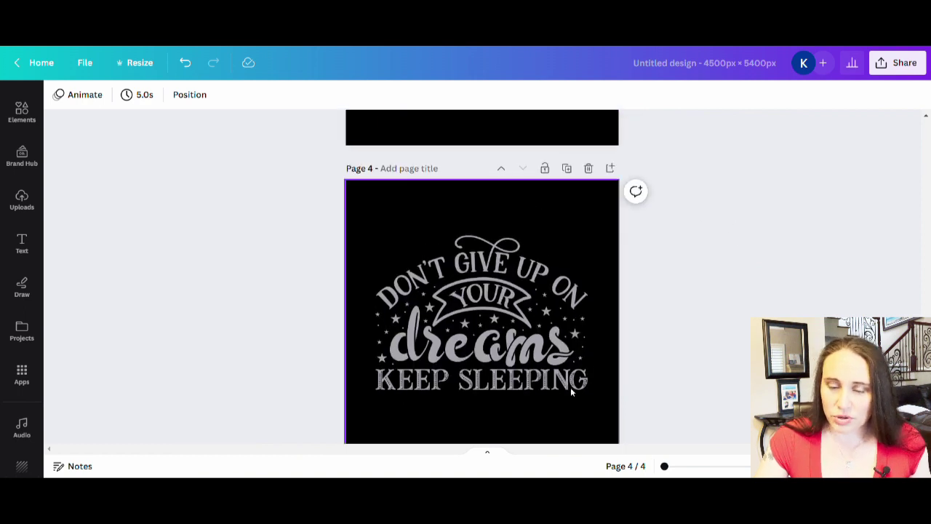
scroll(575, 349, down, 1)
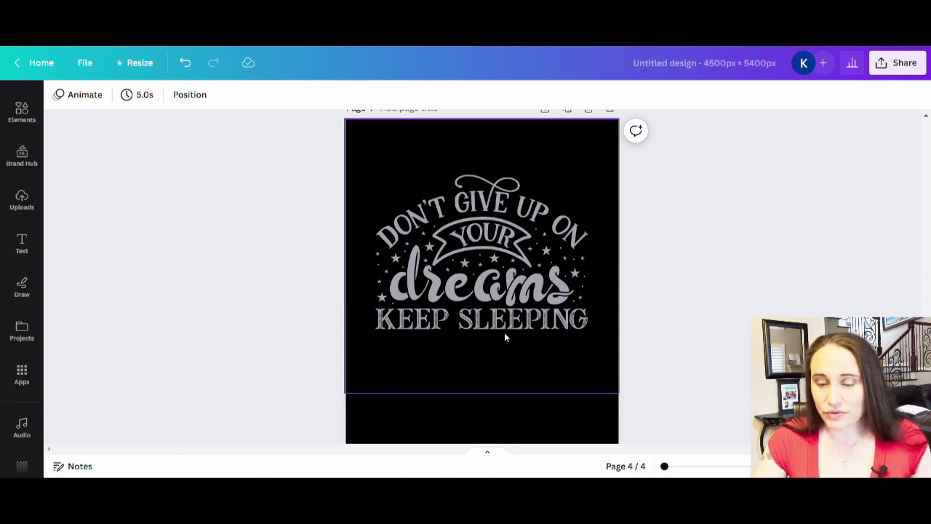
drag(489, 295, 493, 259)
click(728, 403)
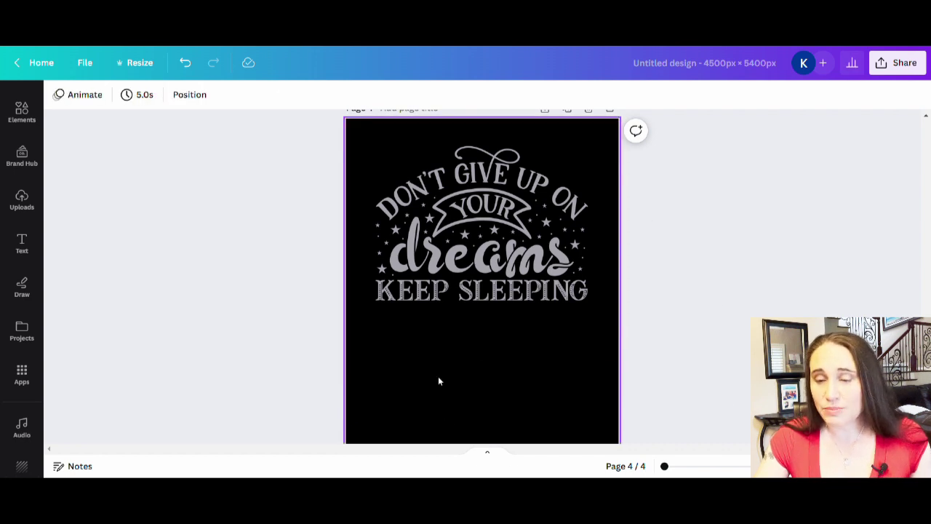
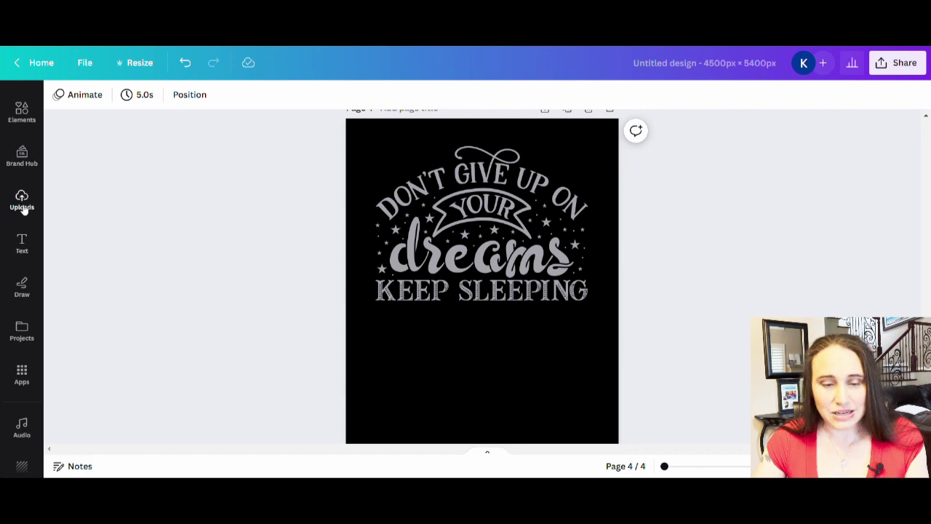
Step: Search the elements library for "clouds" and show all matching graphics
scroll(32, 177, up, 2)
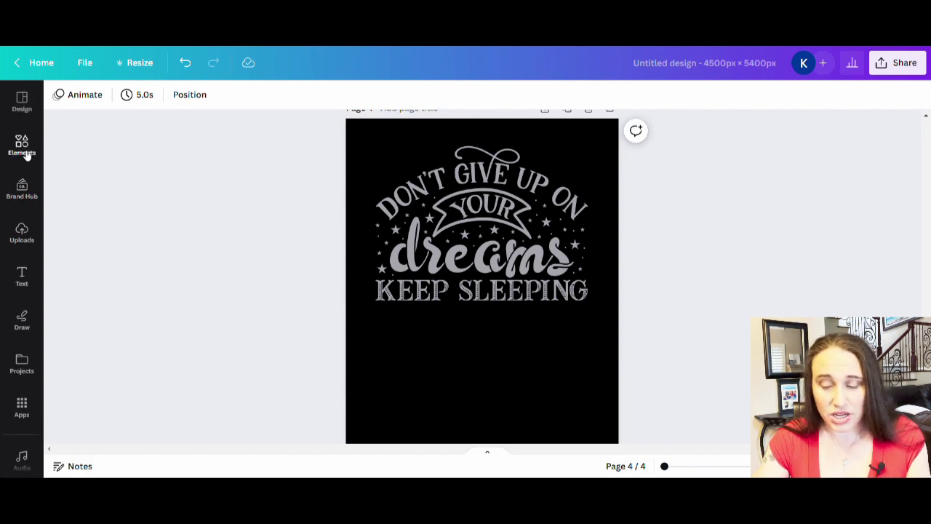
click(25, 154)
click(128, 106)
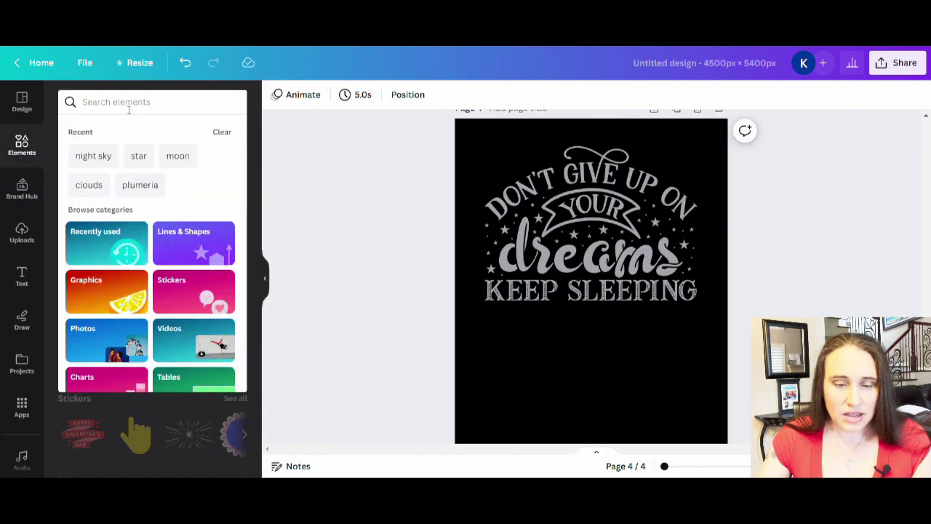
text(clouds)
key(Return)
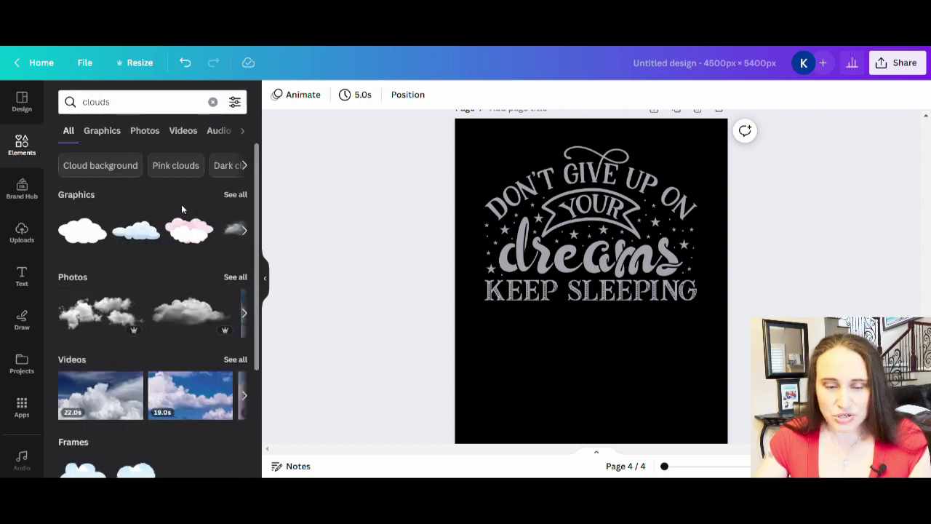
click(235, 195)
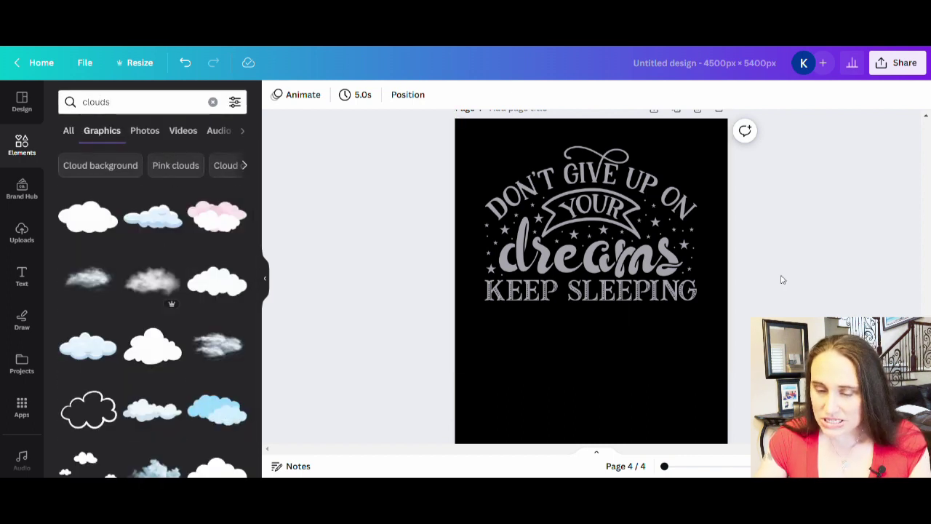
Step: Add a plain white cloud and a light blue cloud, placing them overlapping side by side beneath the quote, blue one on the left
click(92, 233)
drag(605, 274, 531, 338)
drag(171, 229, 535, 344)
drag(623, 339, 582, 352)
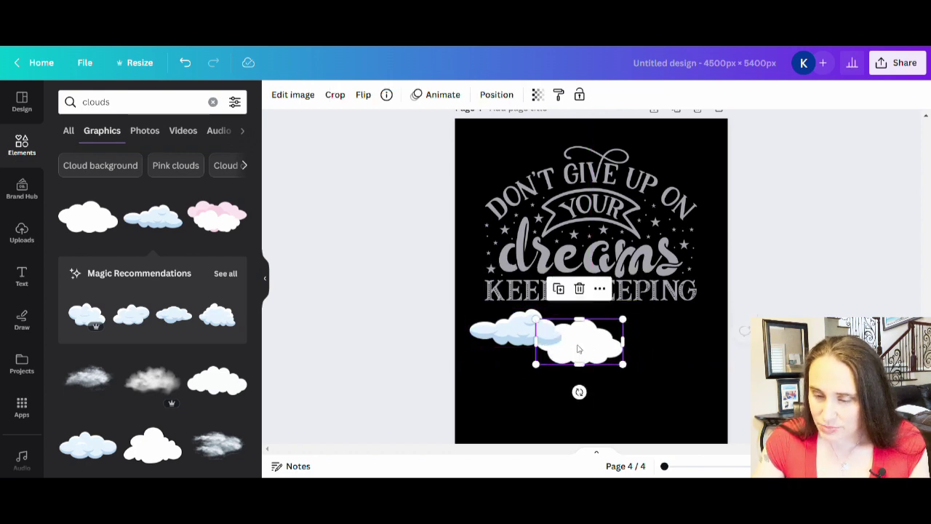
Step: Add the pink and white cloud, shrink it, and place it overlapping the right side of the white cloud beneath the quote
click(217, 217)
drag(622, 291, 689, 359)
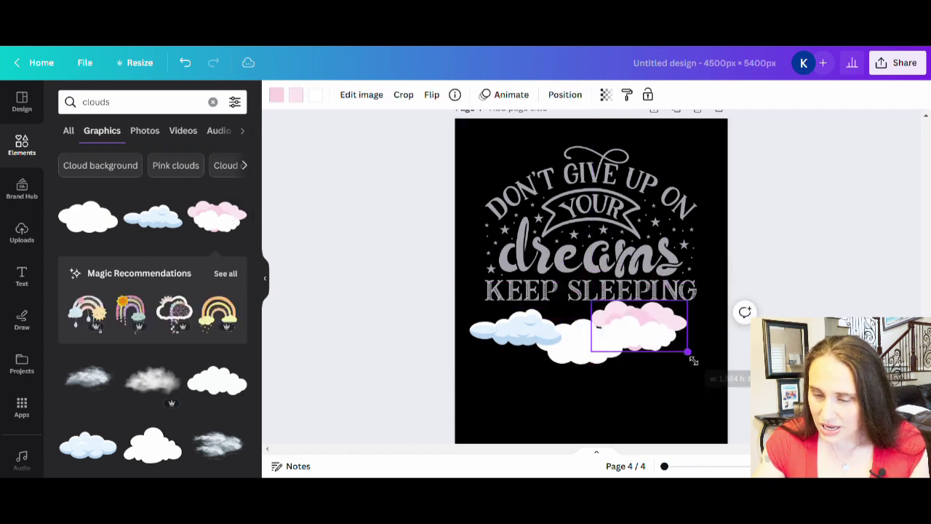
mouse_move(634, 334)
mouse_down()
mouse_move(652, 344)
mouse_move(643, 345)
mouse_up()
click(673, 460)
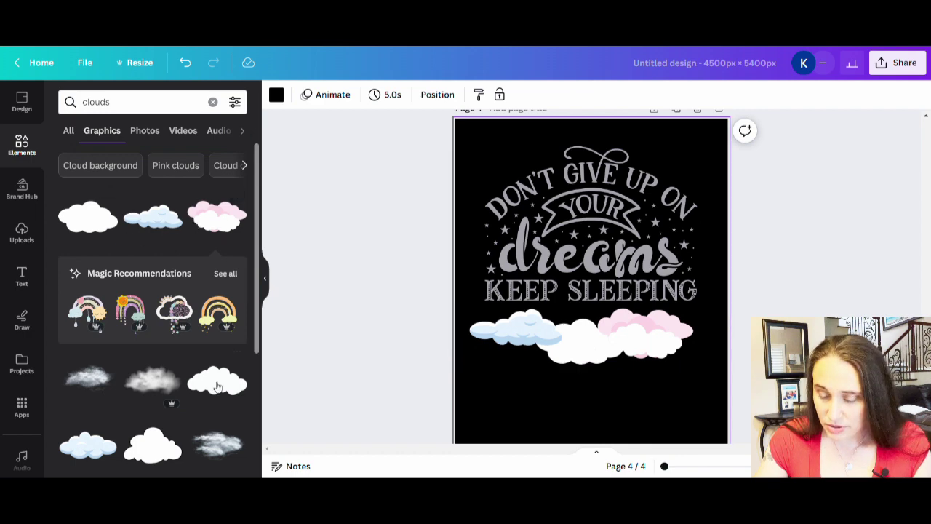
click(154, 447)
drag(590, 312, 648, 365)
key(Delete)
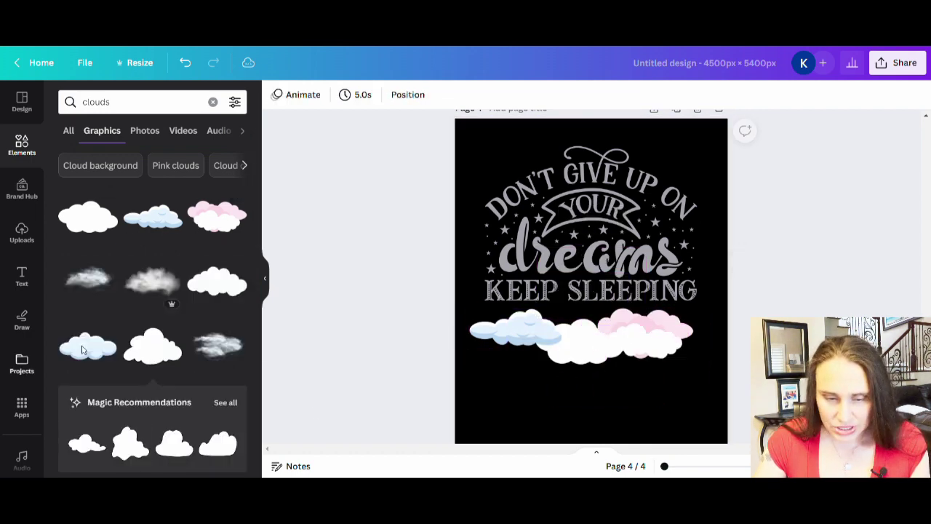
Step: Add the long white cloud with pale blue shading and place it in a second row beneath the light blue cloud
scroll(145, 328, down, 3)
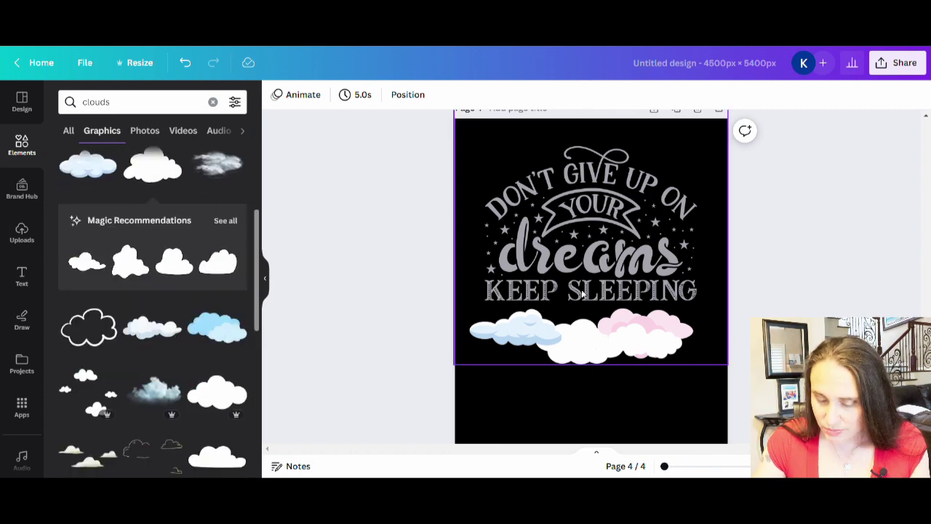
click(148, 335)
drag(553, 280, 512, 396)
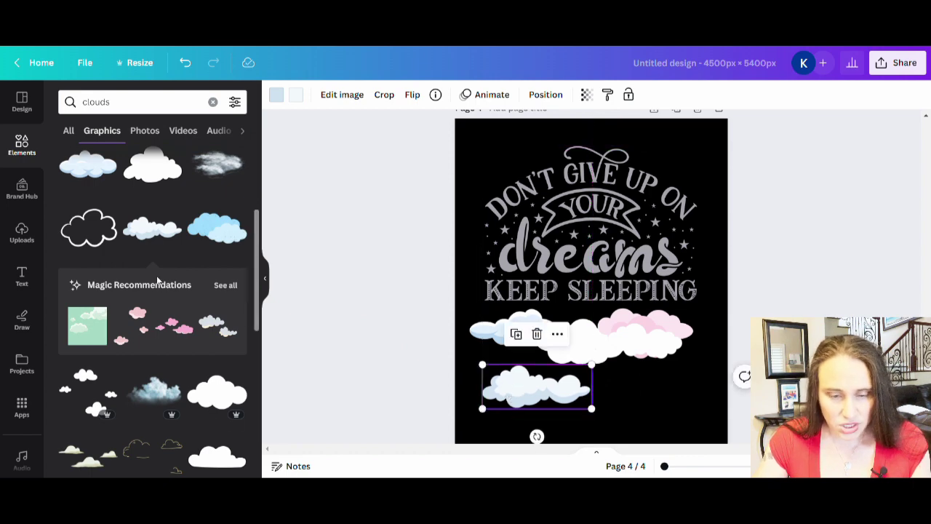
Step: Add another white cloud graphic, scale it down, and place it just beneath the pink and white cloud
scroll(153, 282, down, 5)
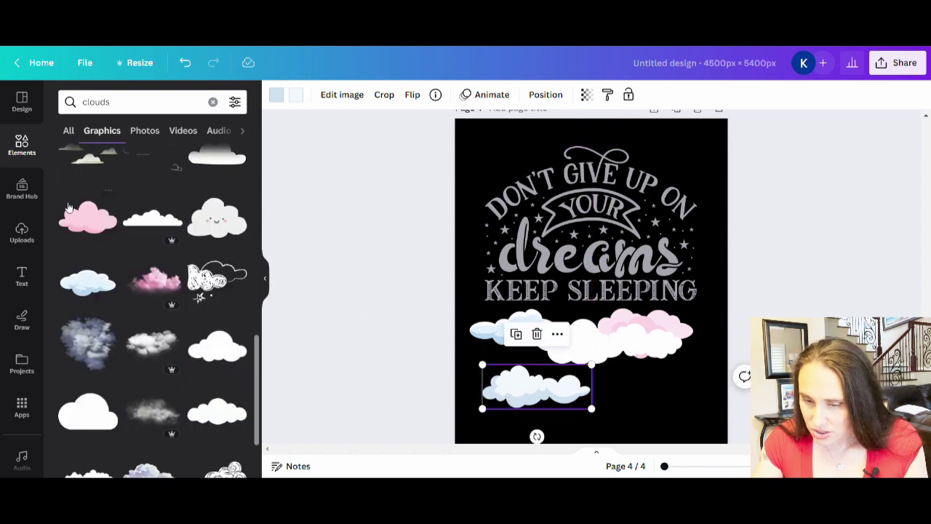
click(228, 419)
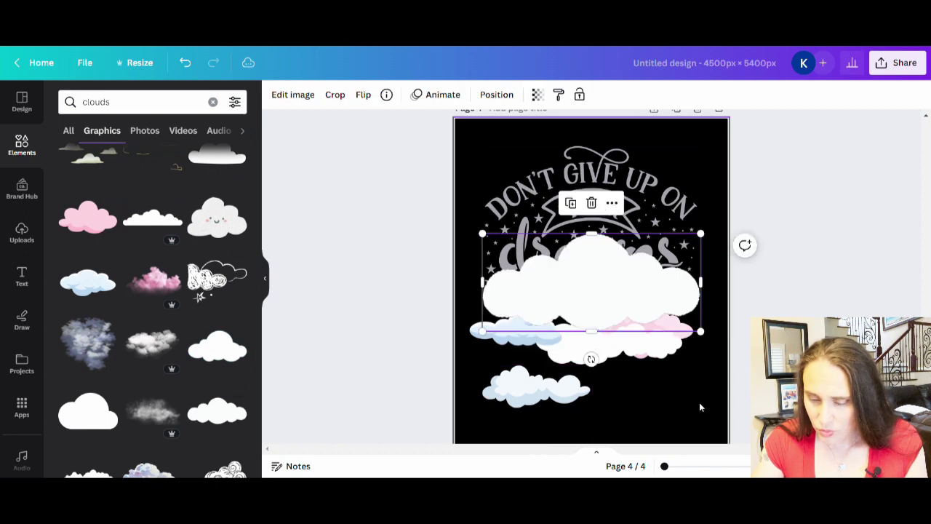
drag(484, 235, 618, 295)
drag(676, 321, 664, 374)
click(658, 375)
click(618, 436)
Step: Add the flat, wide white cloud bank and place it near the page's lower right, beneath the other clouds
scroll(206, 272, down, 1)
scroll(654, 364, down, 1)
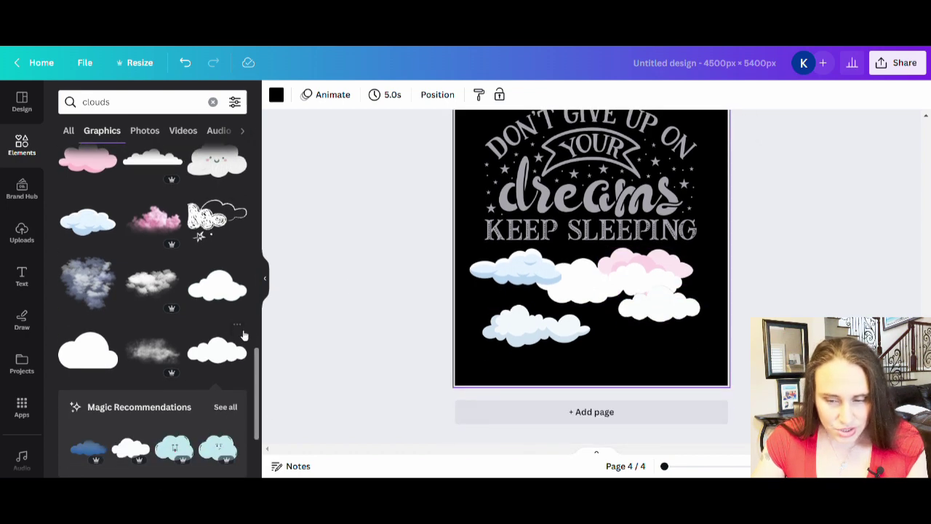
scroll(218, 342, down, 4)
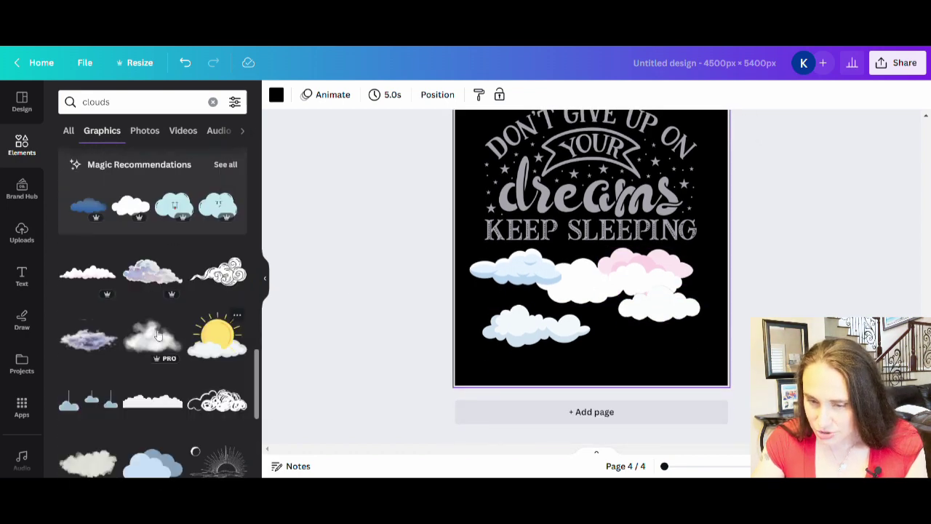
click(104, 288)
drag(616, 272, 650, 357)
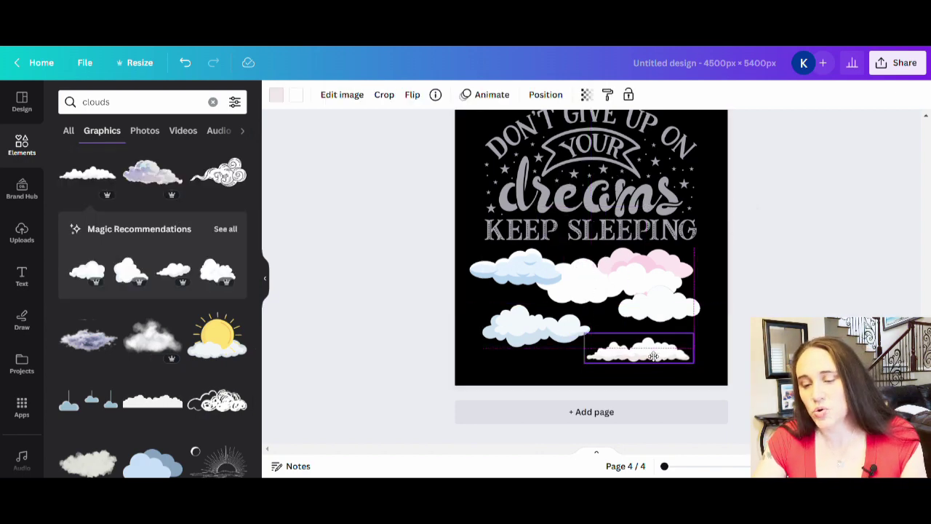
click(822, 292)
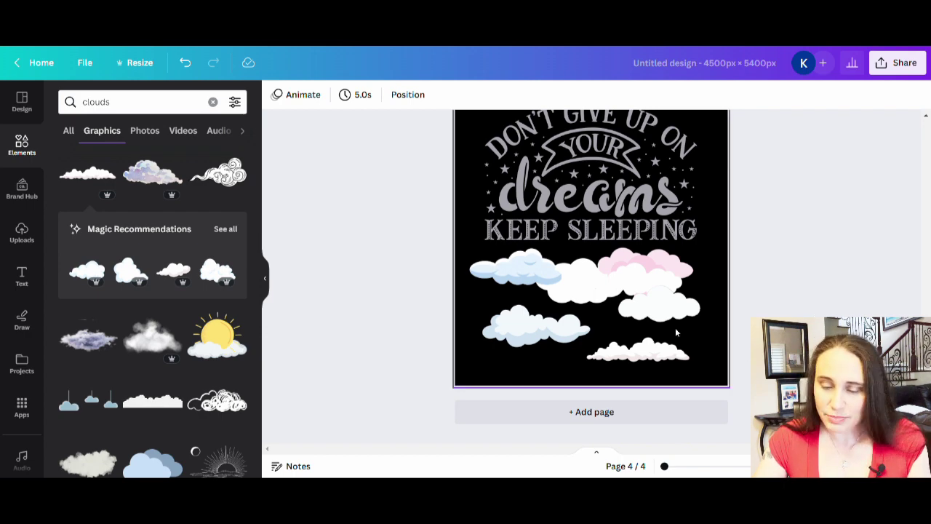
Step: Search the graphics library for "moon"
scroll(658, 323, up, 3)
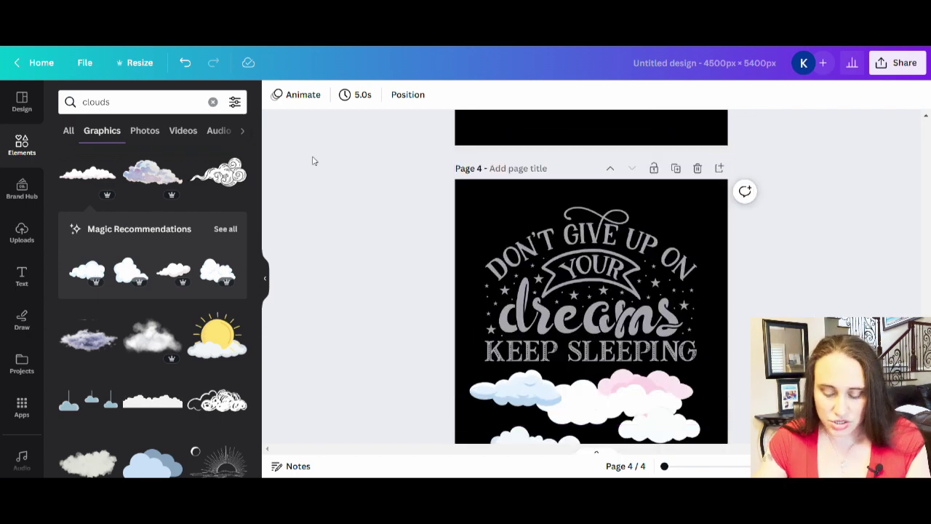
click(115, 102)
double_click(114, 102)
text(moonm)
key(BackSpace)
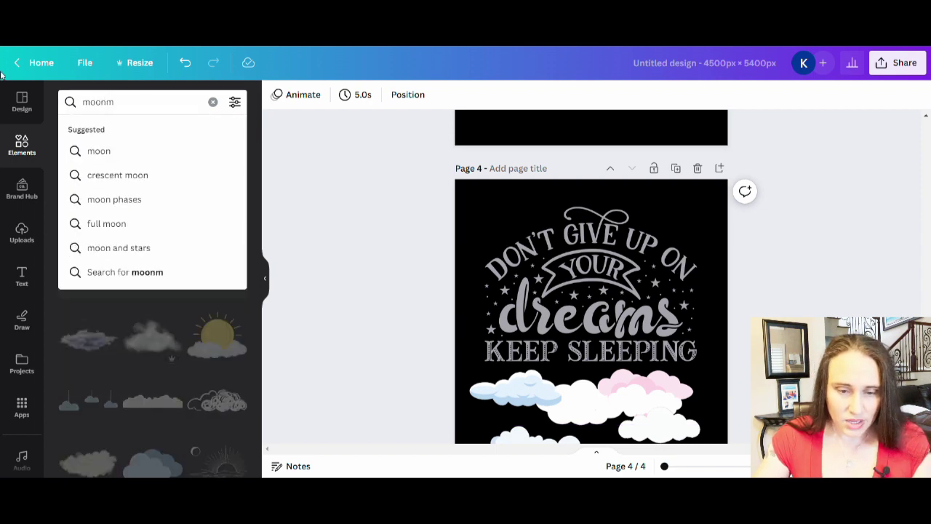
key(Return)
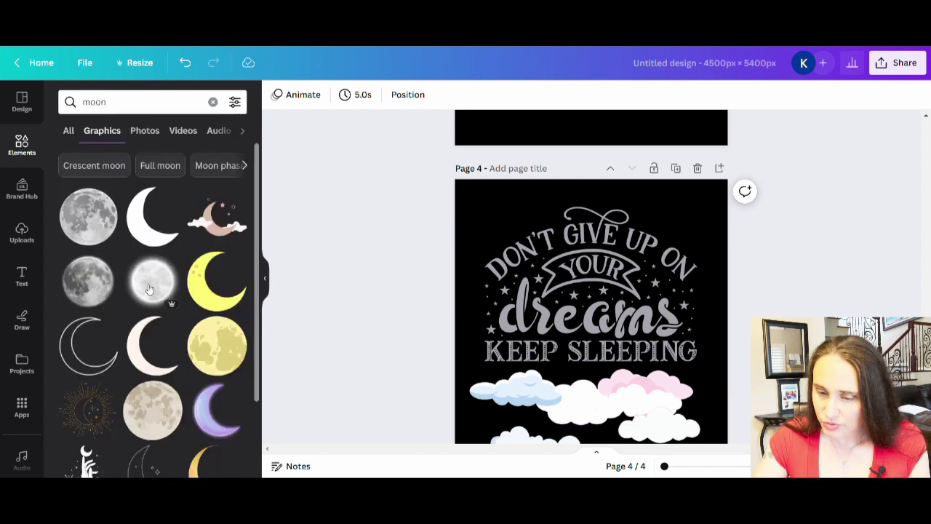
Step: Add the white crescent moon to the page's upper-left corner, tilt it slightly, and enlarge it to about 713 × 815 px
click(148, 230)
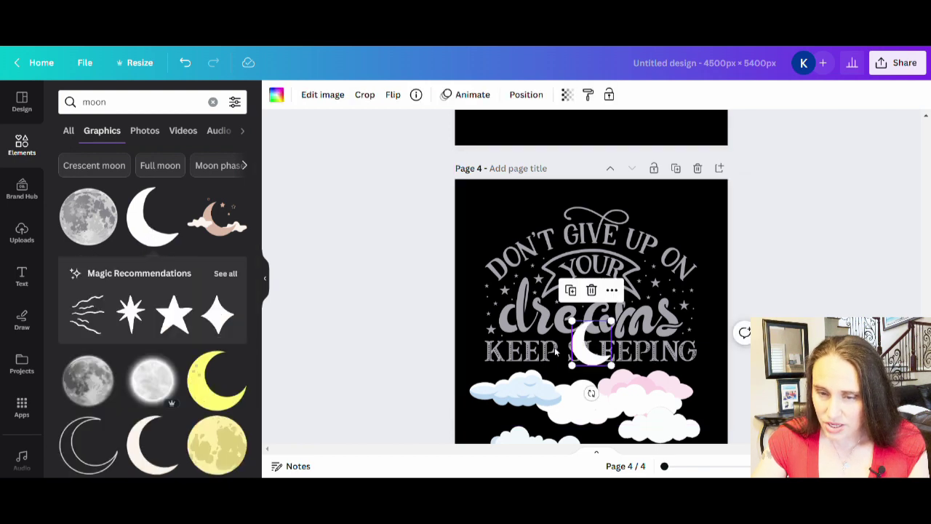
drag(590, 333, 474, 231)
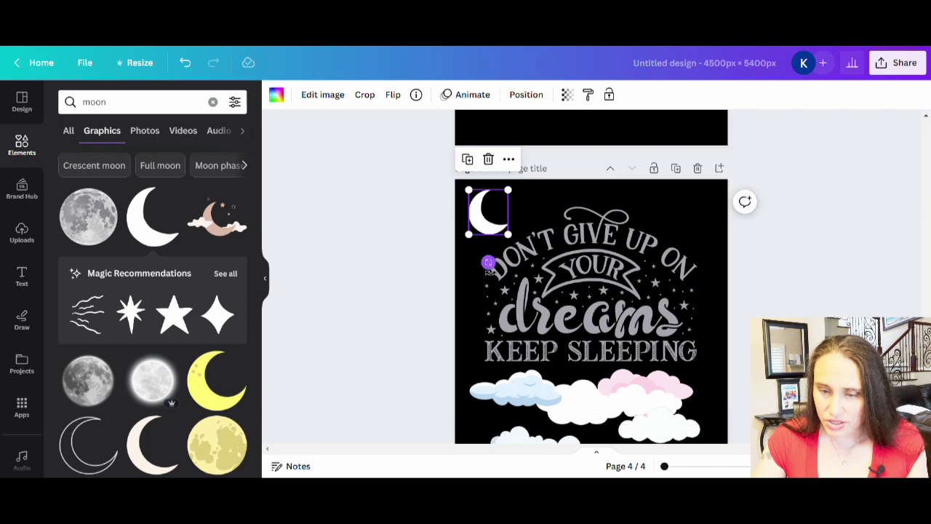
click(488, 218)
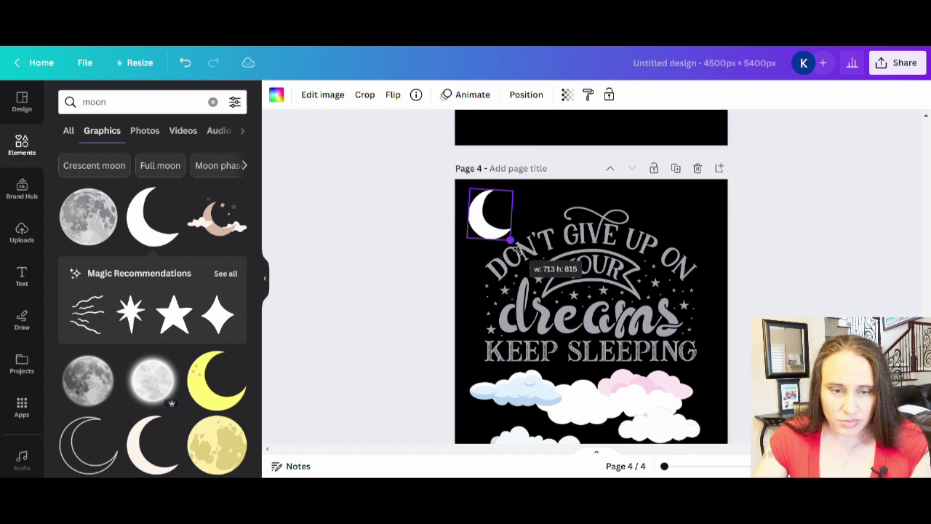
click(402, 251)
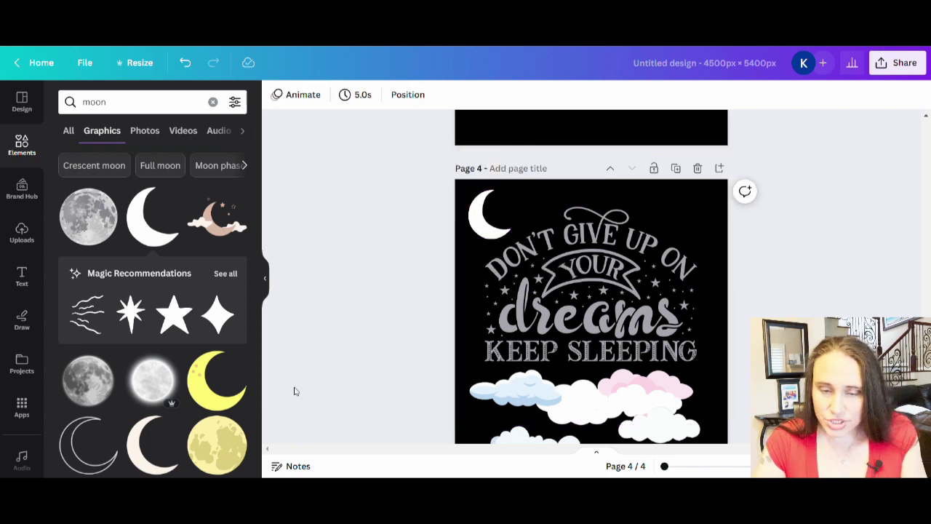
Step: Search the graphics library for "star"
click(138, 102)
text(star)
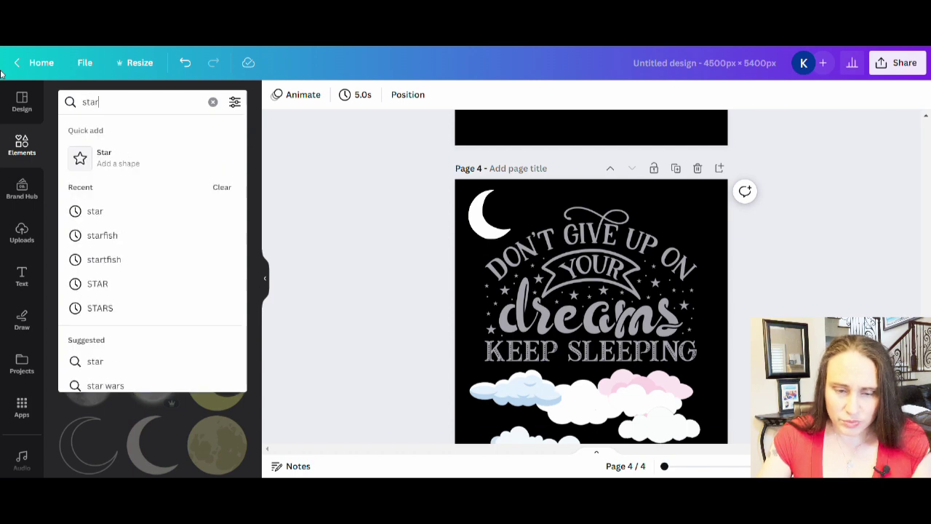
key(Return)
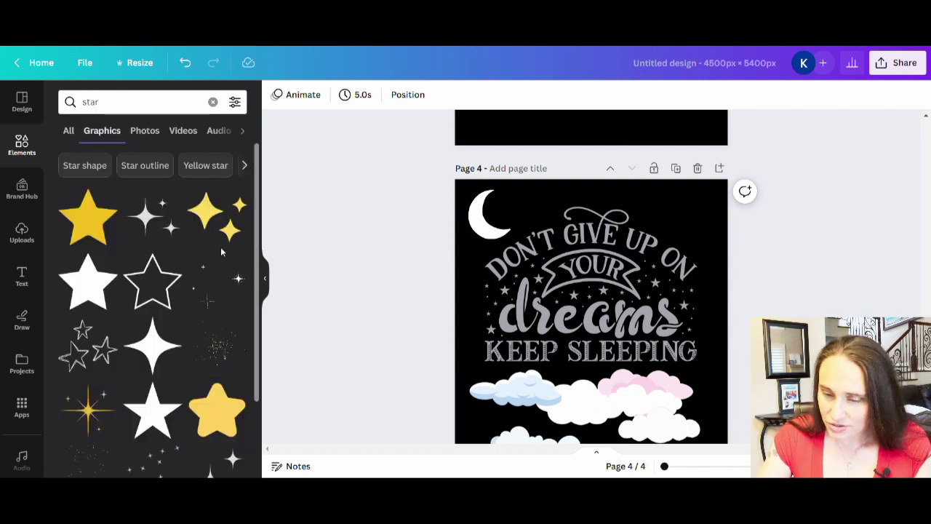
Step: Add the three-sparkle star graphic, recolor it white, and place it in the page's upper-right corner
click(146, 228)
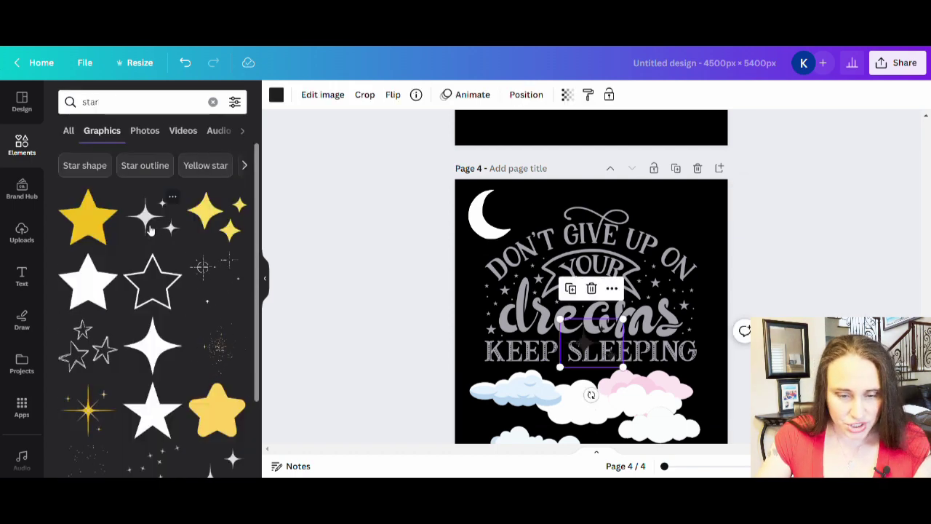
click(277, 96)
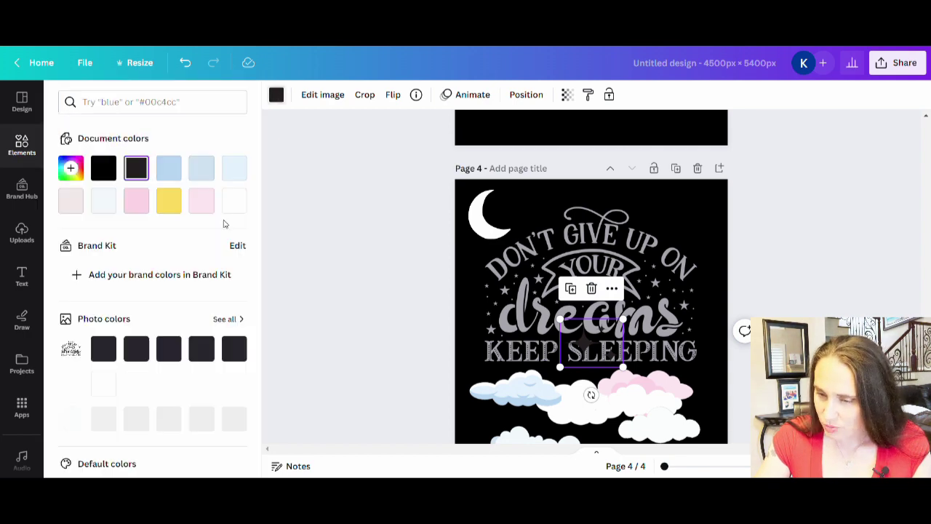
click(234, 201)
drag(591, 342, 652, 241)
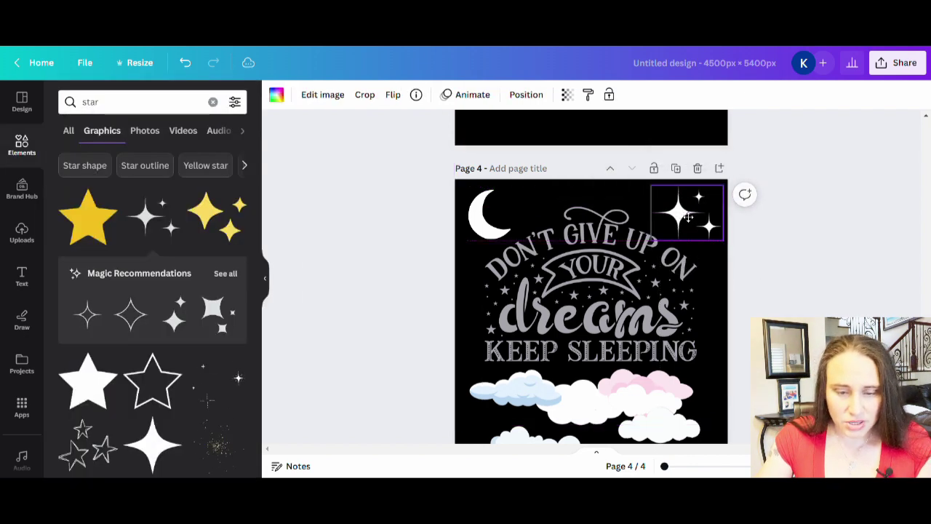
click(822, 284)
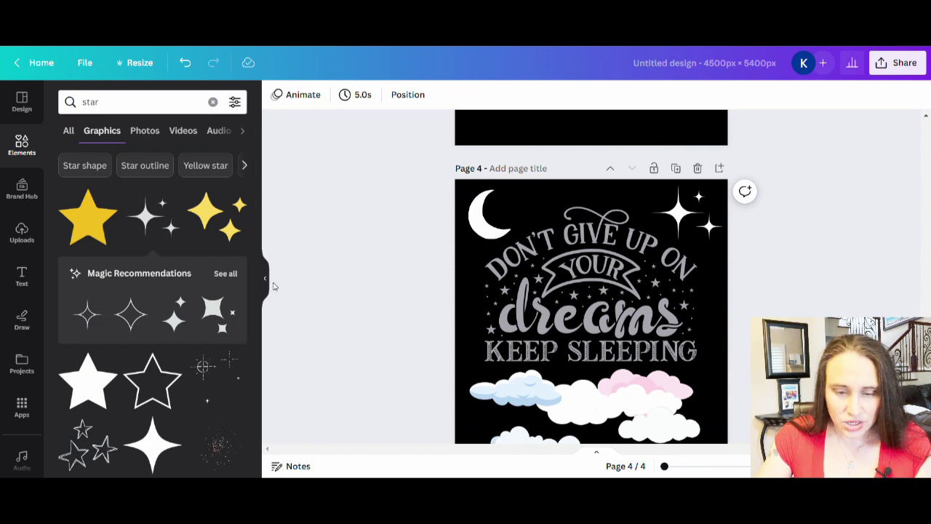
Step: Add the yellow three-sparkle graphic and place it beside the inner curve of the crescent moon
click(216, 224)
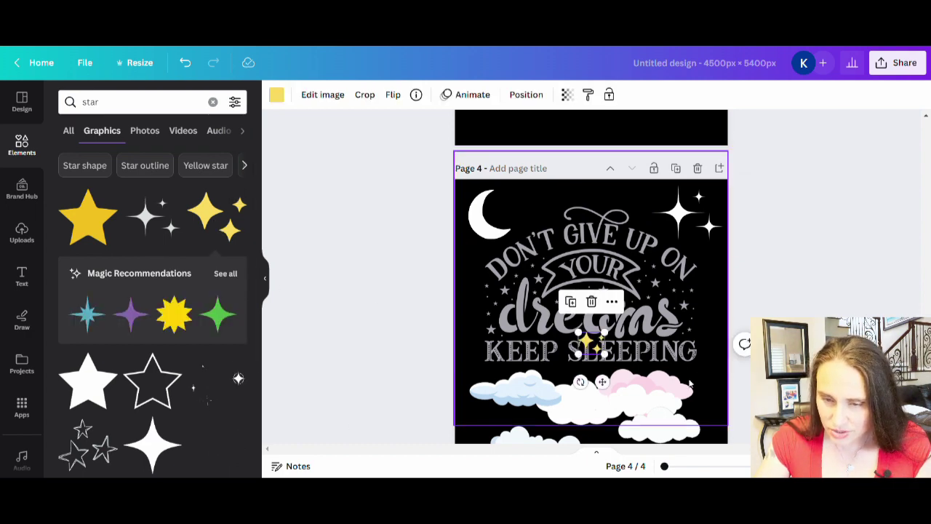
drag(591, 347, 520, 223)
key(Escape)
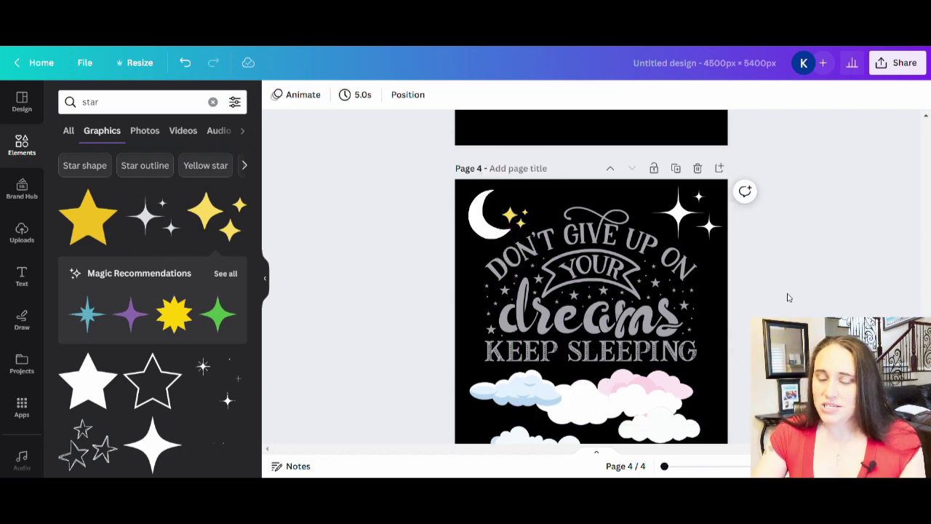
Step: Title the design "don't give up frame" and download only the current page, page 4, as a PNG
scroll(800, 300, down, 2)
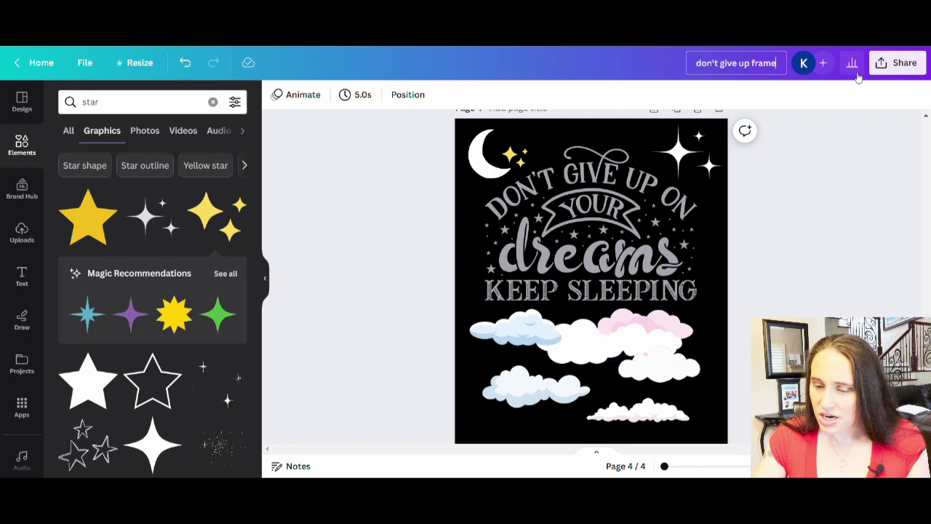
click(889, 67)
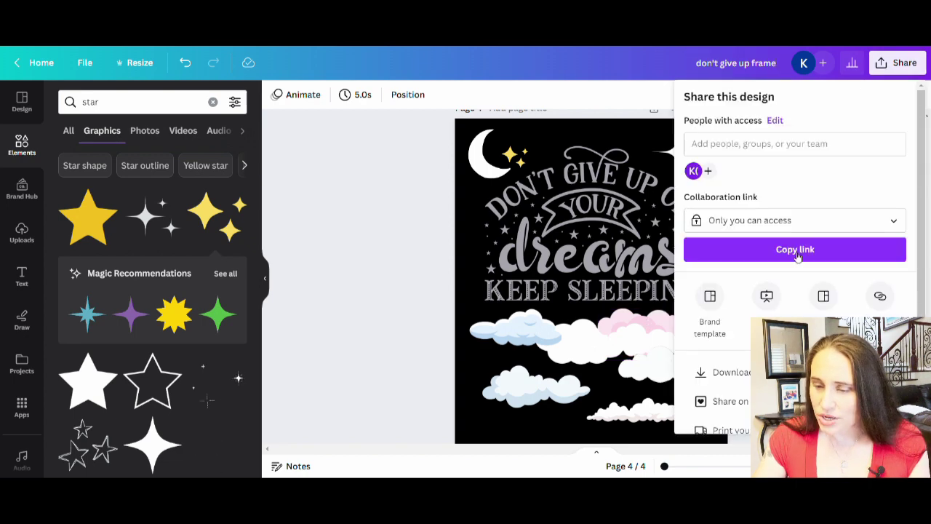
click(720, 372)
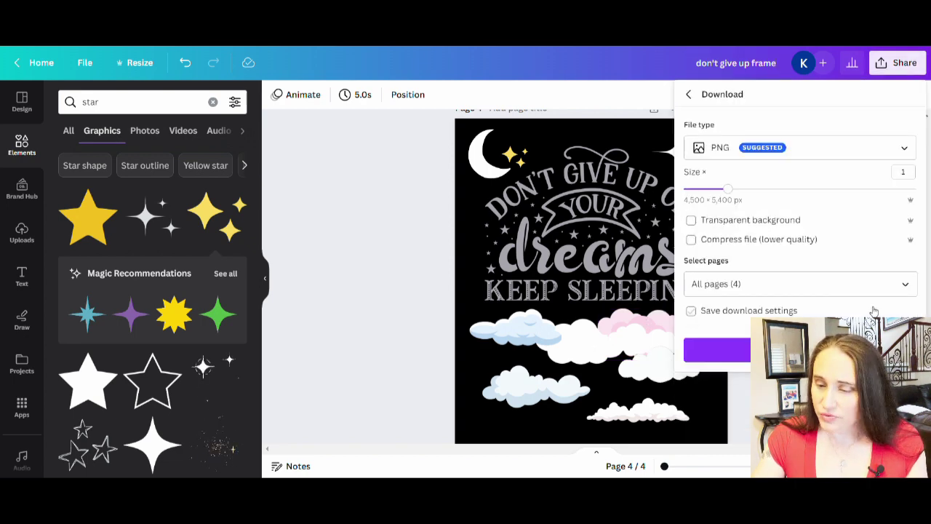
click(908, 284)
click(894, 89)
click(894, 118)
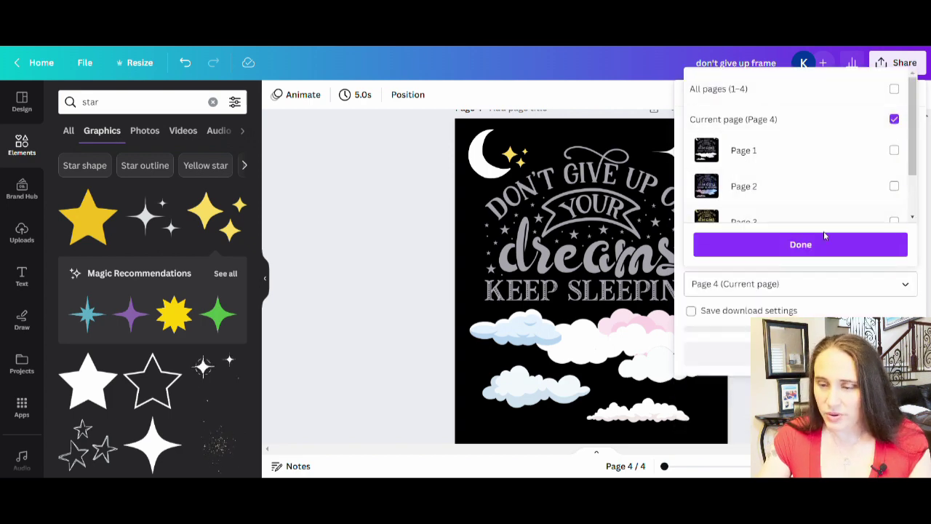
click(819, 246)
click(716, 349)
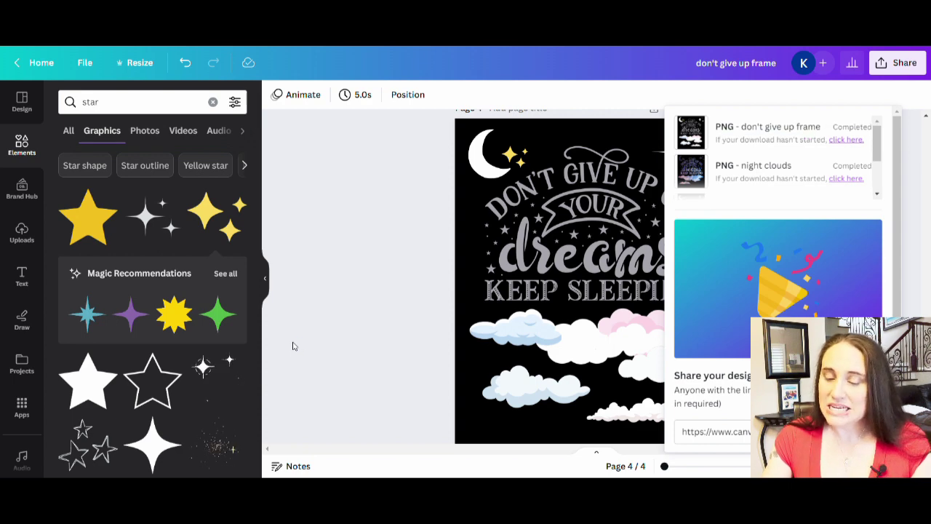
click(406, 335)
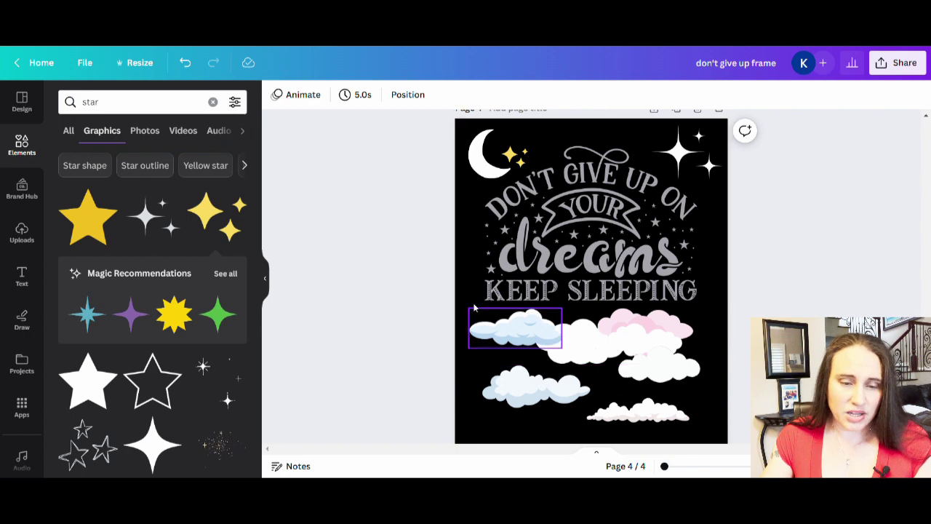
Step: Search the photo library for "gold glitter"
click(123, 105)
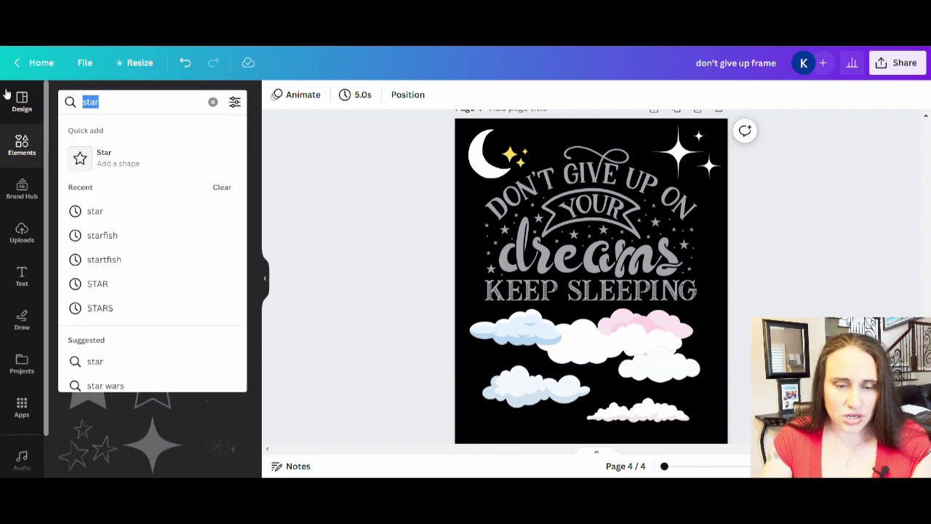
text(gold)
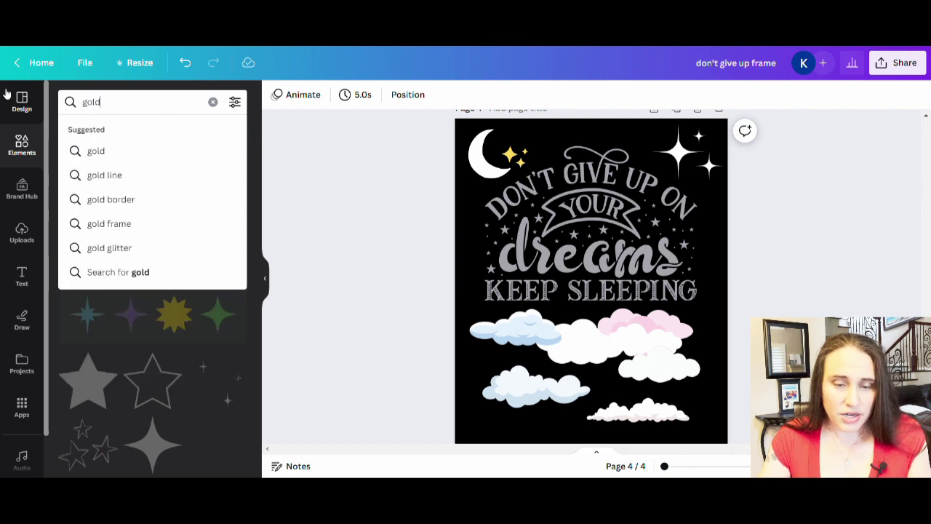
text(ter)
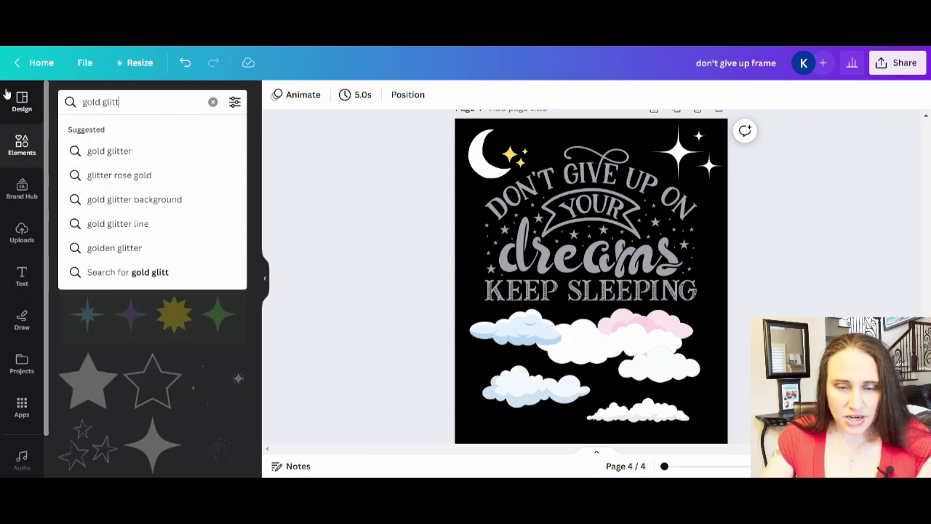
key(Return)
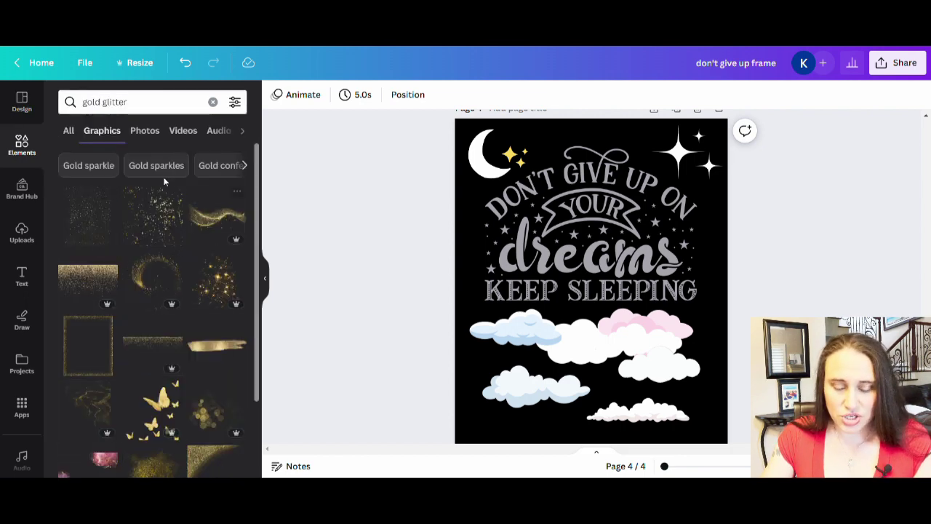
click(152, 138)
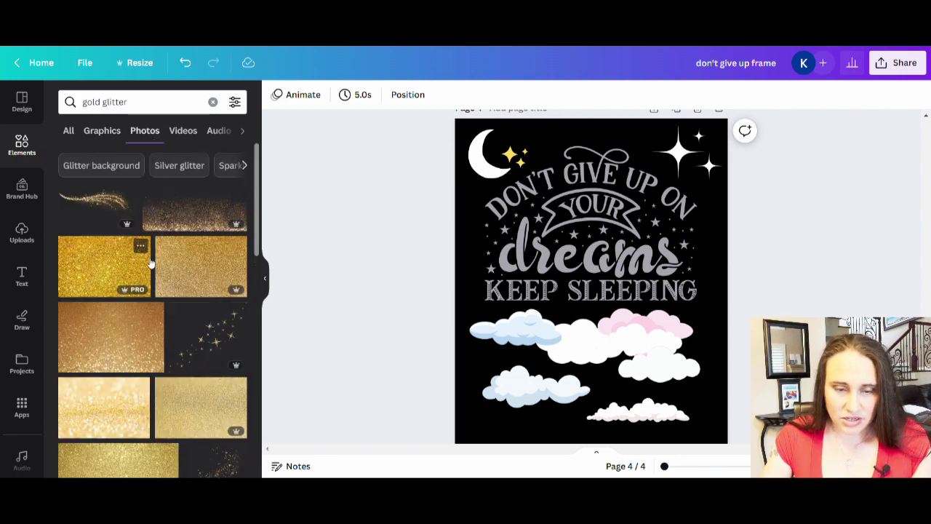
Step: Add the large gold glitter photo to page 4 and rotate it to a straight portrait orientation
scroll(135, 364, down, 1)
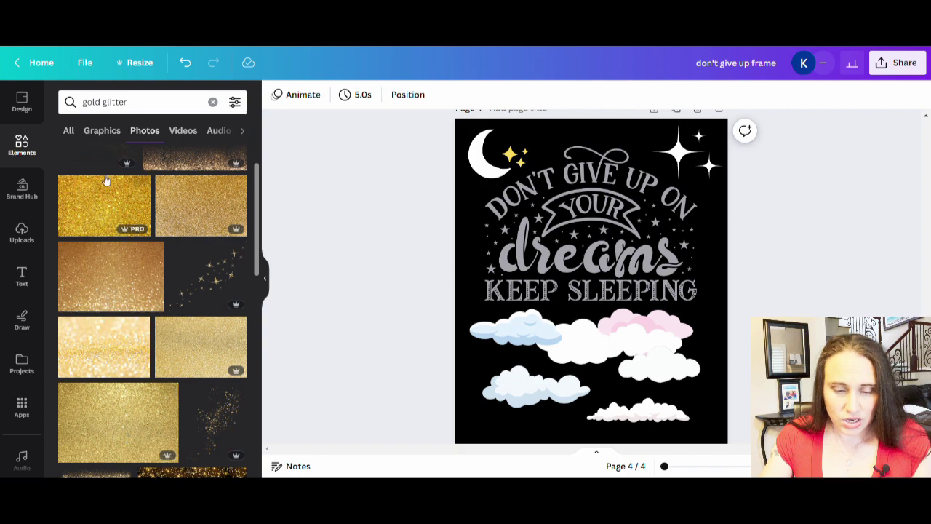
scroll(104, 370, down, 5)
scroll(174, 412, up, 5)
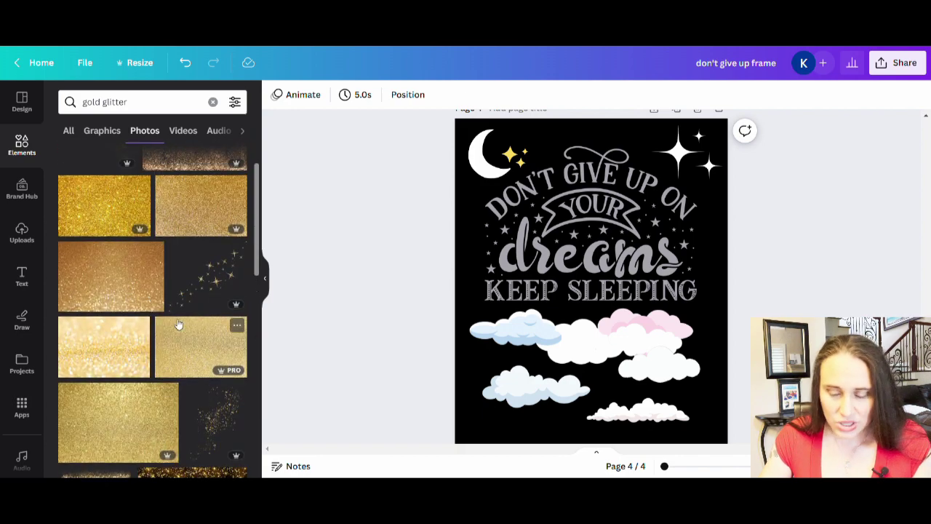
click(116, 429)
drag(591, 383, 673, 287)
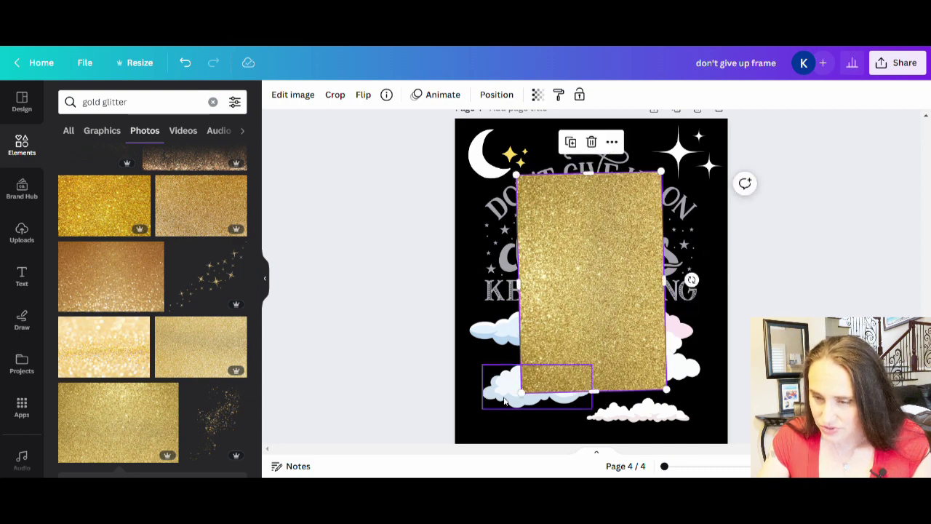
drag(691, 279, 724, 309)
Step: Move and enlarge the gold glitter photo until it covers the whole of page 4
drag(633, 312, 560, 247)
drag(602, 334, 742, 474)
drag(586, 357, 565, 344)
scroll(654, 327, down, 1)
scroll(660, 330, up, 3)
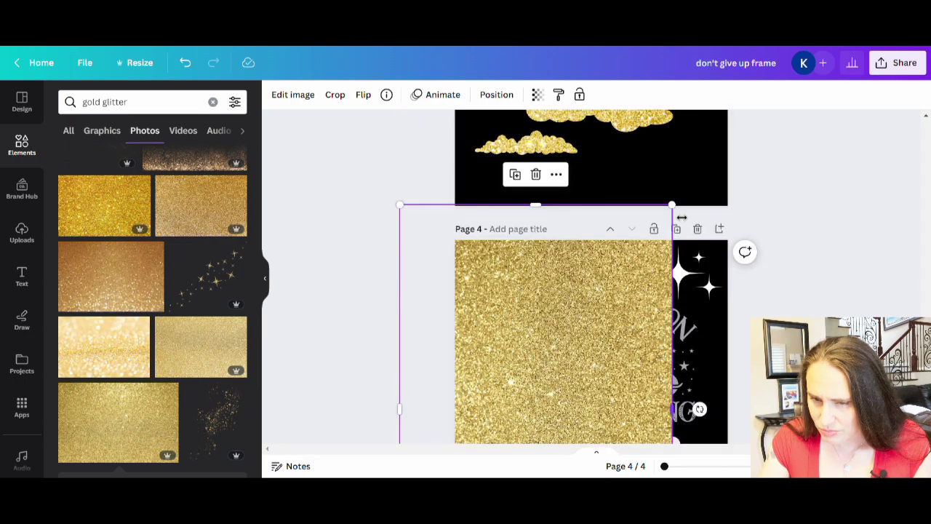
drag(678, 209, 775, 153)
scroll(791, 181, down, 3)
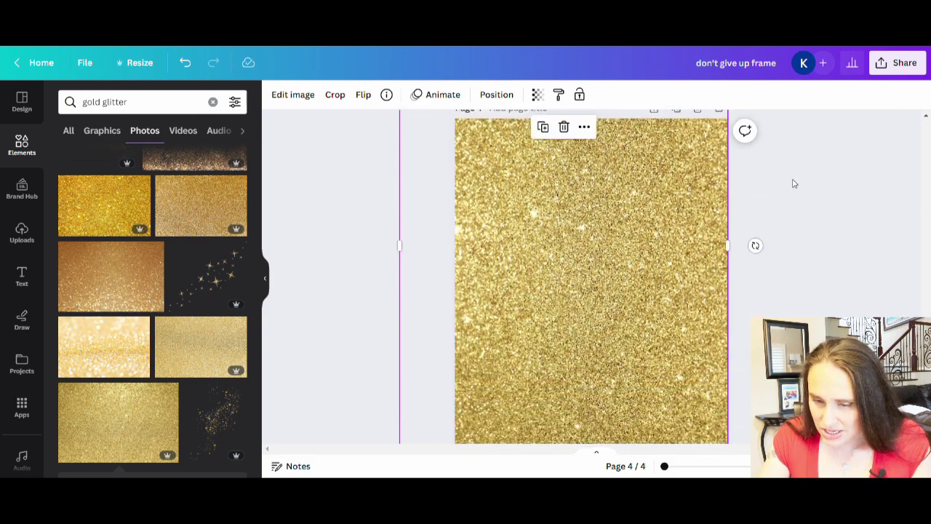
scroll(761, 198, down, 2)
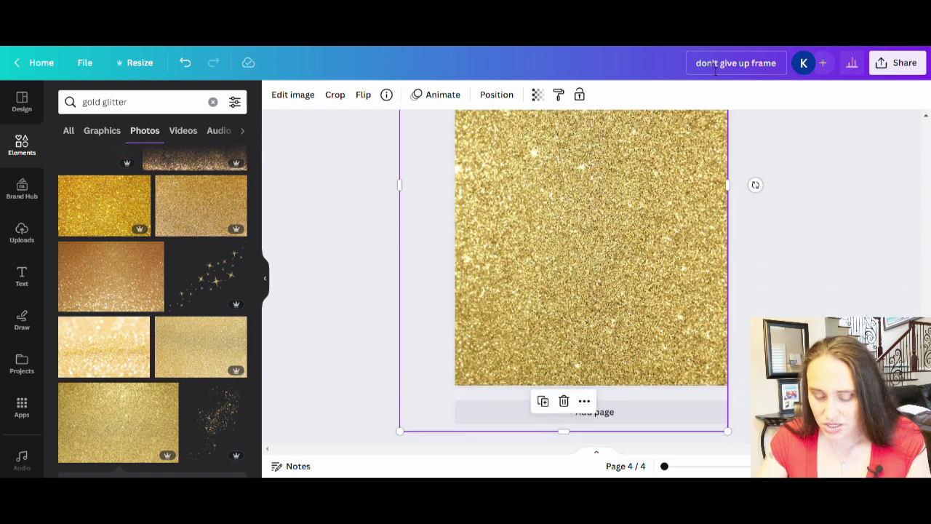
Step: Rename the design "gold mask" and download only the current page, page 4, as a PNG
click(693, 69)
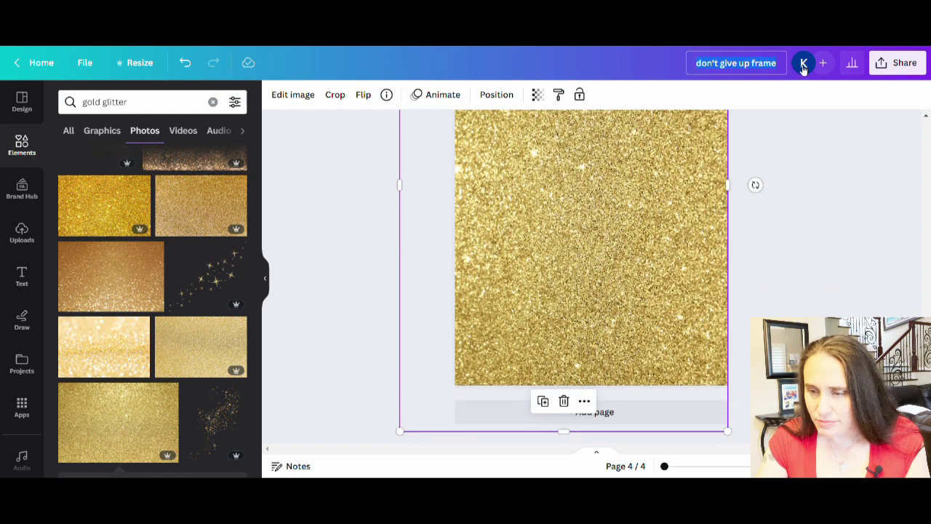
text(gold mask)
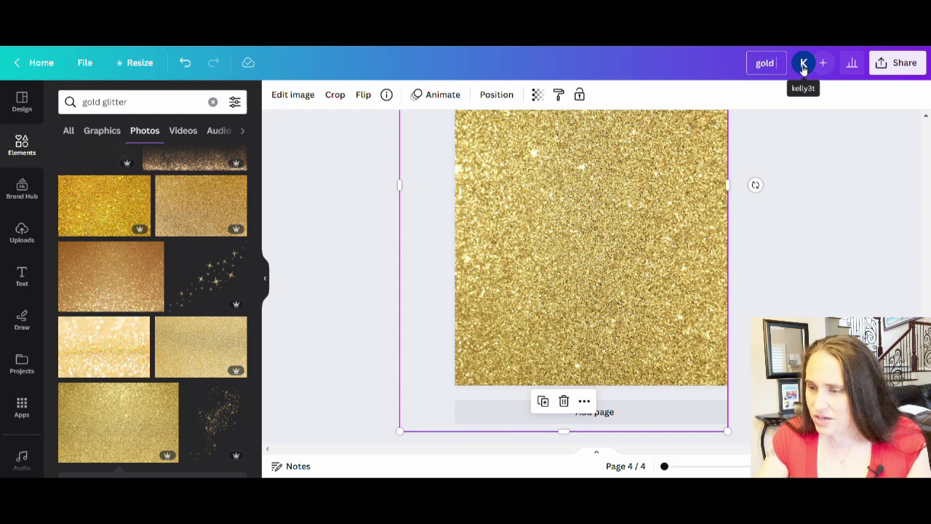
click(901, 62)
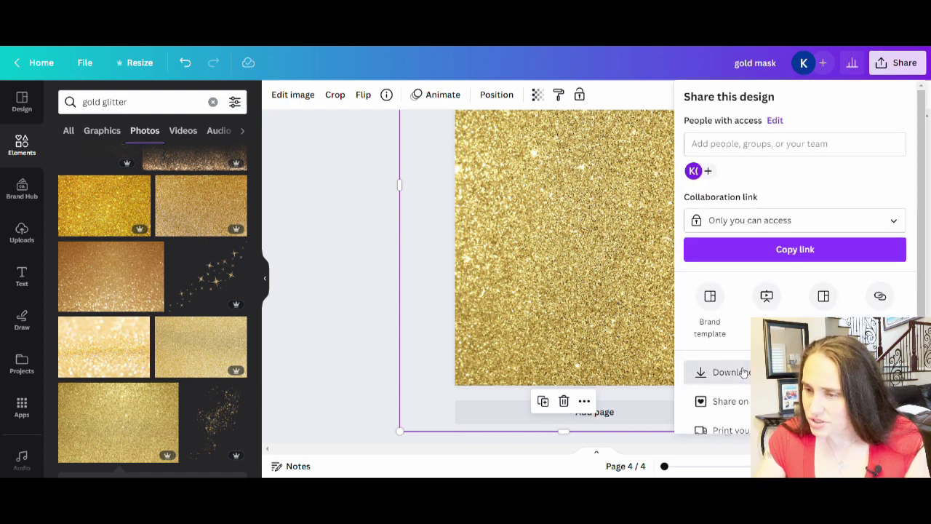
click(742, 372)
click(912, 291)
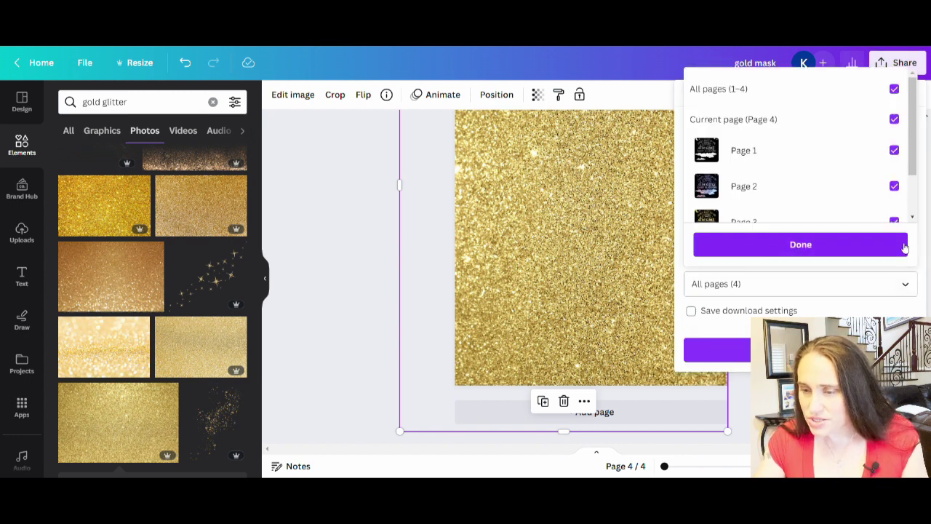
click(894, 89)
click(897, 121)
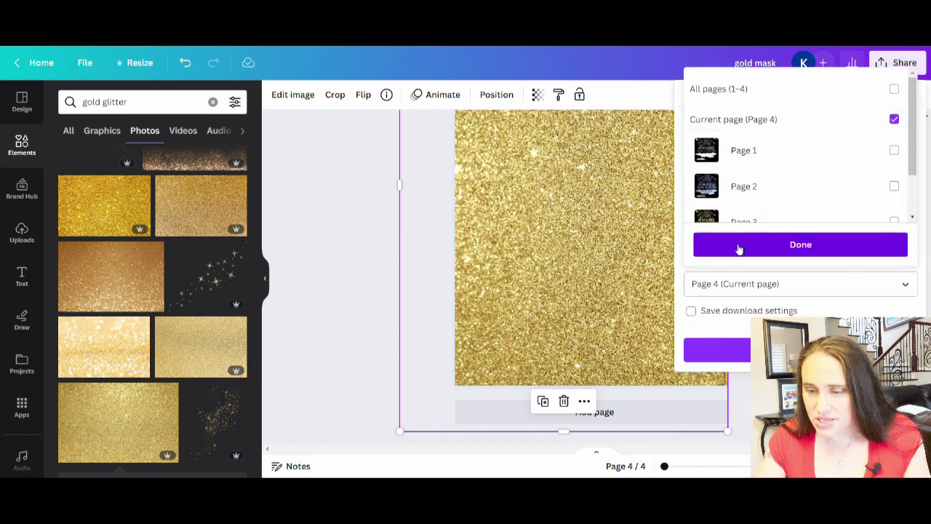
click(801, 245)
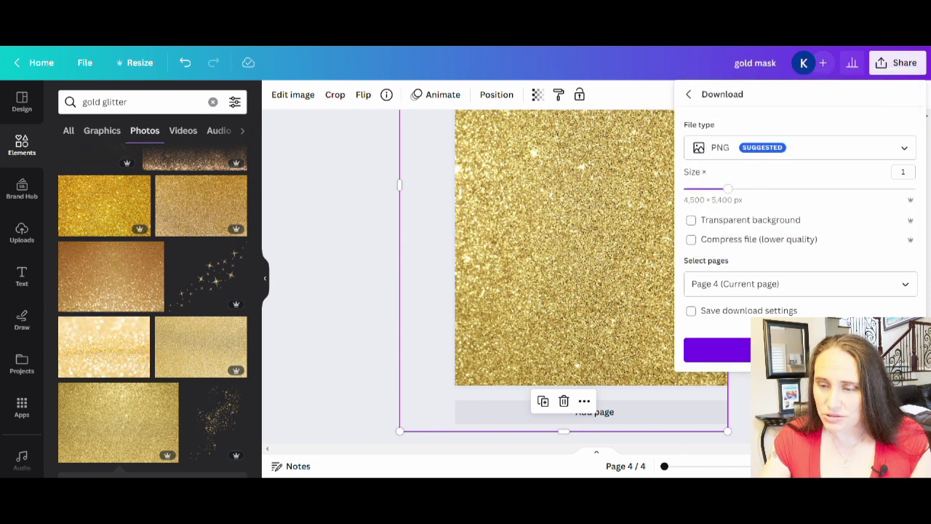
click(716, 349)
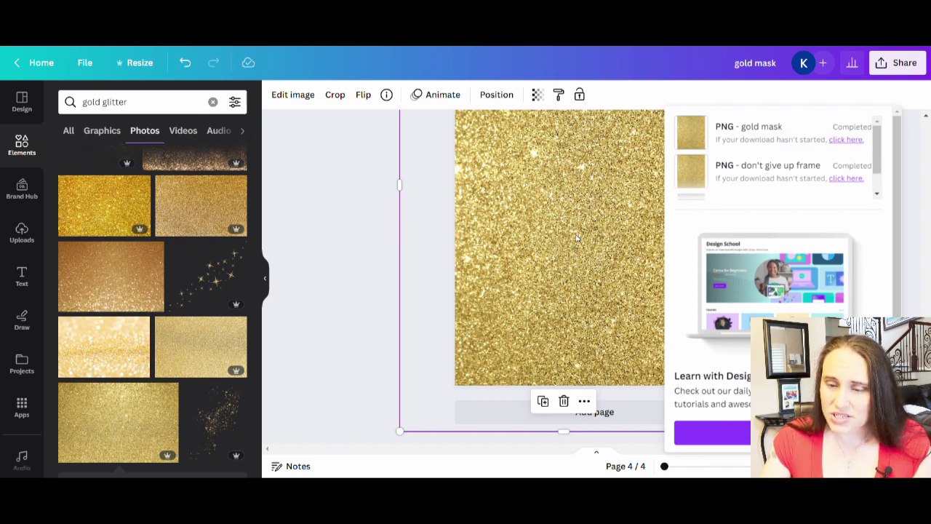
Step: Delete the gold glitter photo that covers the artwork on page 4
key(Delete)
click(306, 253)
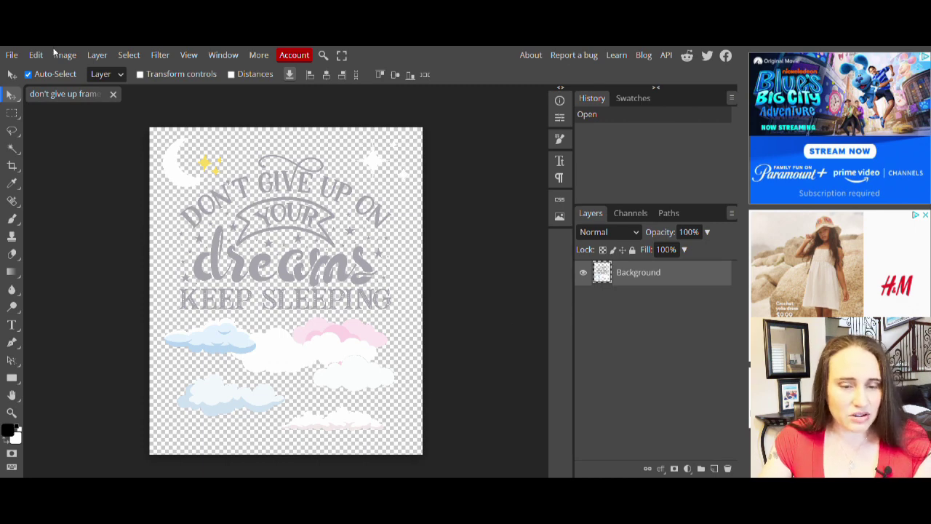
Step: Switch to Photopea, place the gold mask image over the don't give up frame artwork, and make it a clipping mask
click(11, 55)
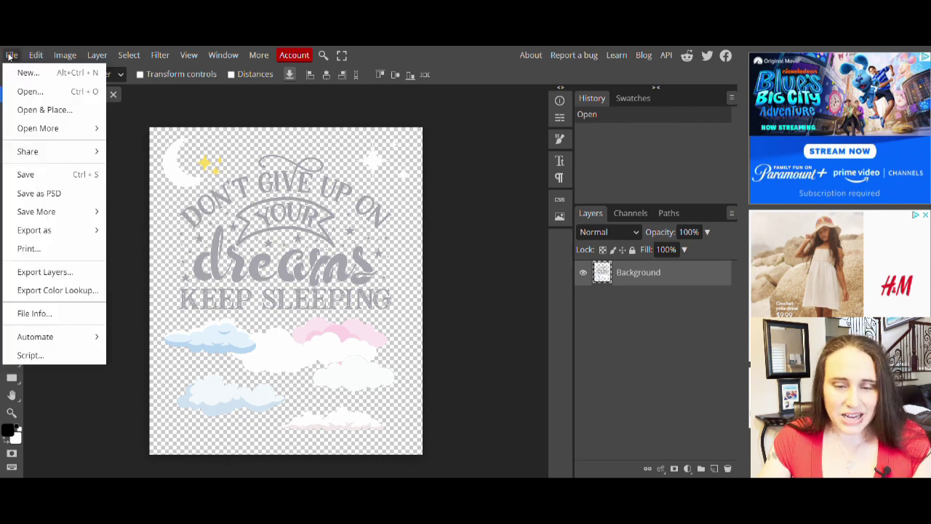
click(29, 109)
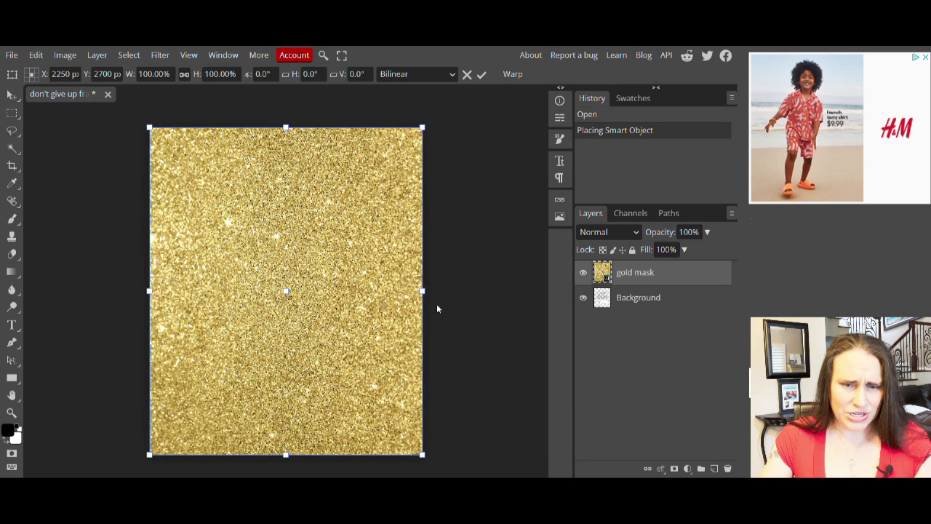
click(95, 56)
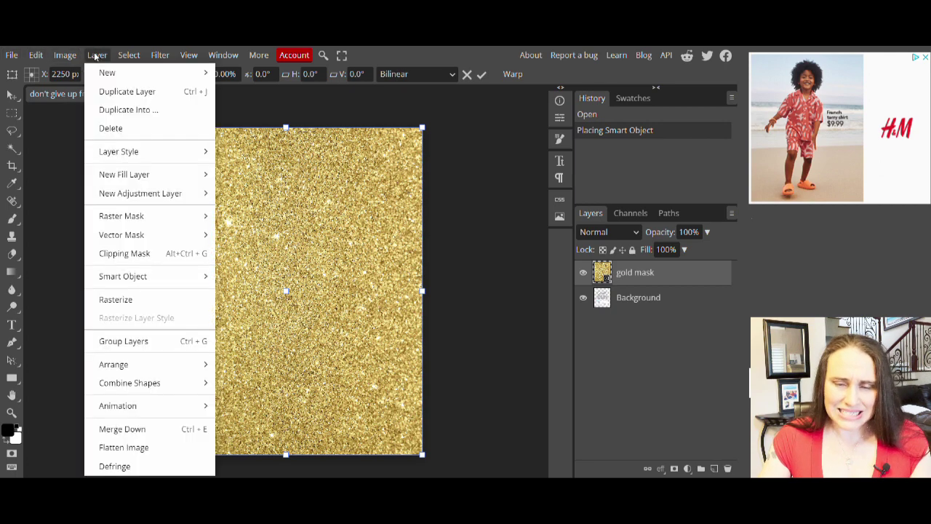
click(117, 253)
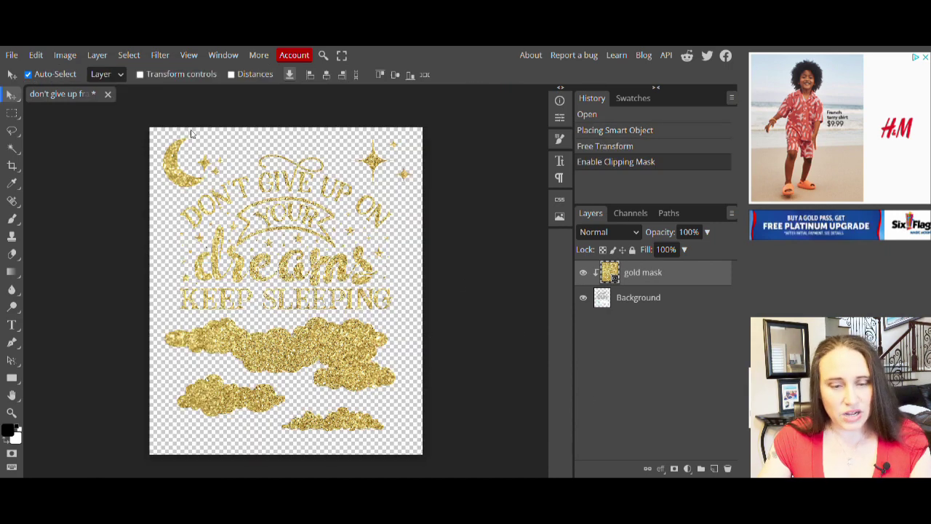
Step: Export the gold-glitter artwork as a 4500 × 5400 px PNG at 100% quality
click(12, 56)
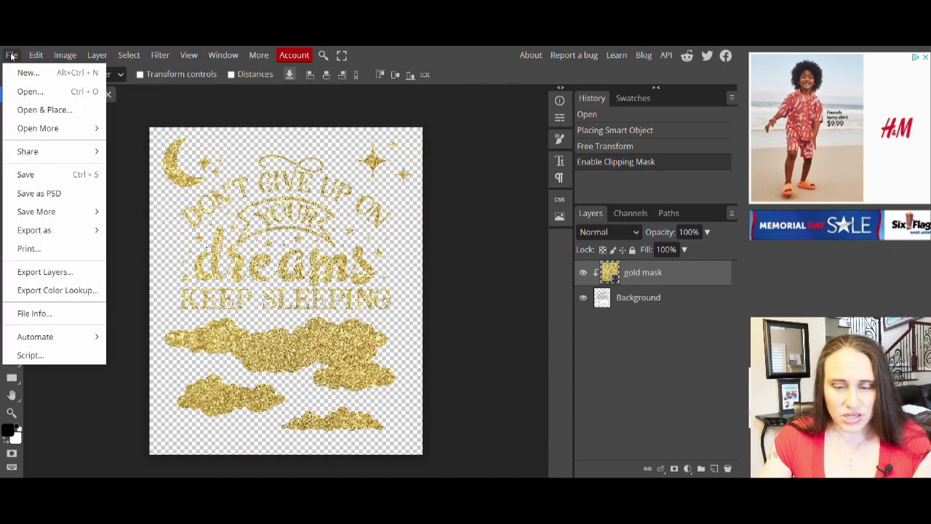
mouse_move(65, 229)
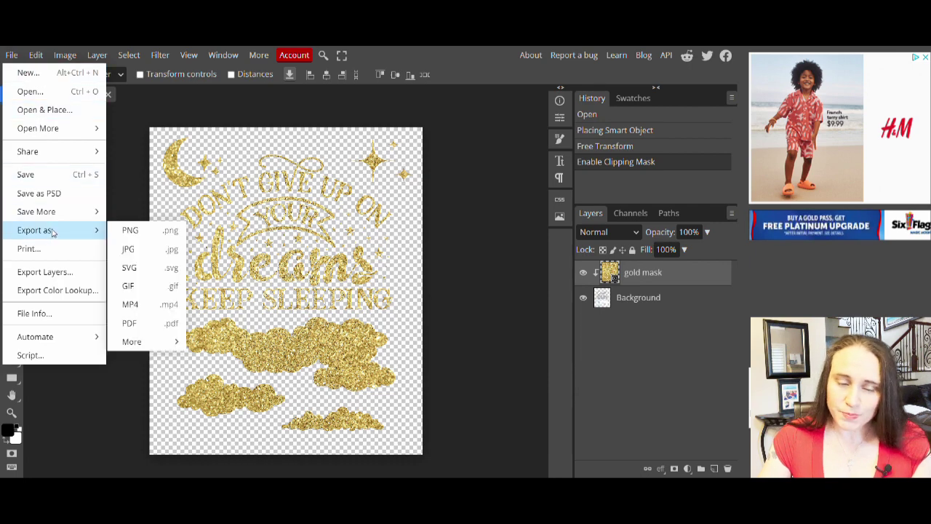
click(129, 231)
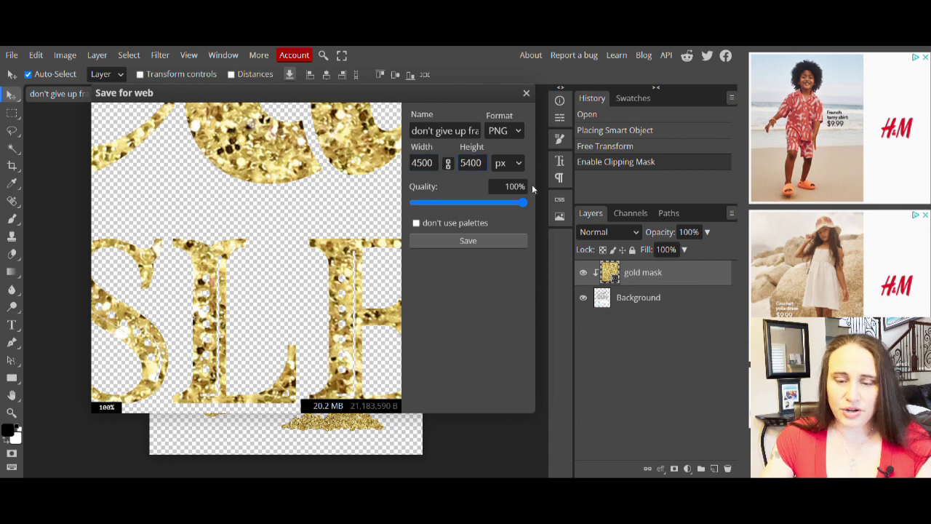
click(483, 241)
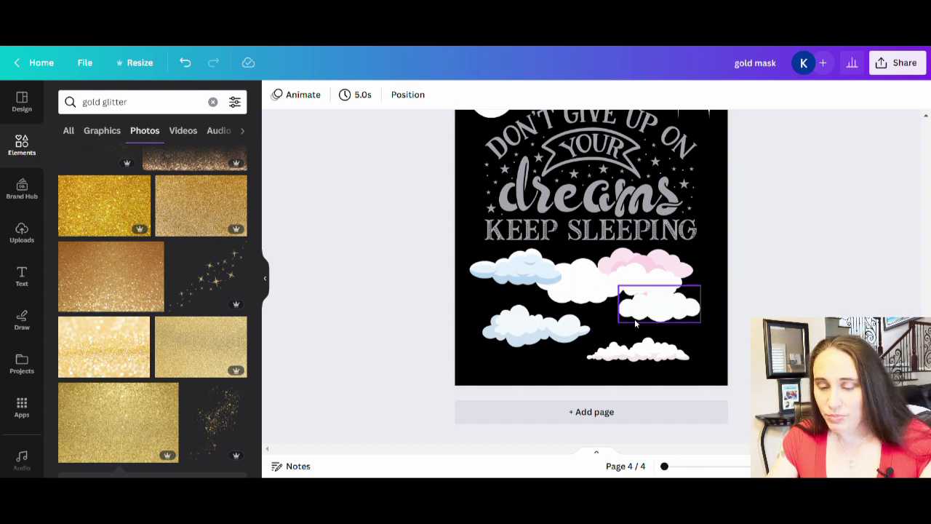
Step: Add a fifth page to the Canva design and place the uploaded gold-glitter artwork with all the clouds on it
click(553, 414)
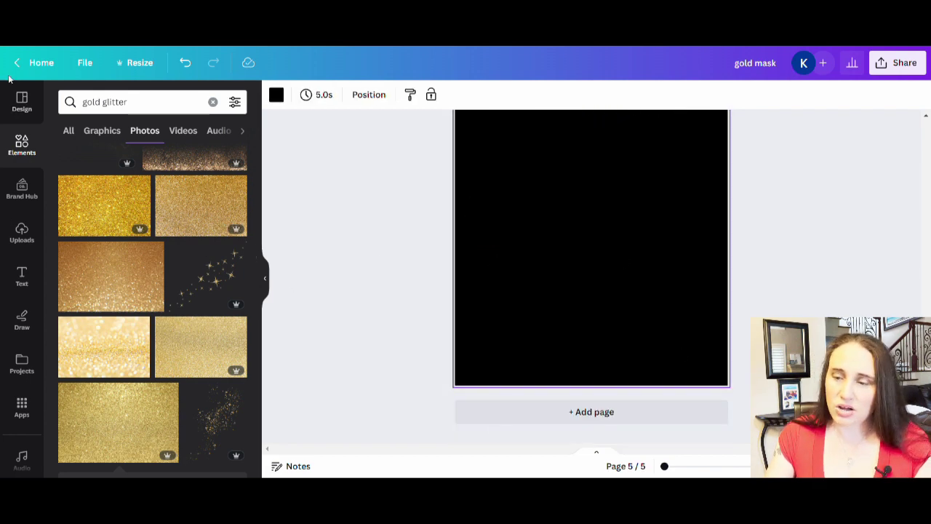
click(21, 235)
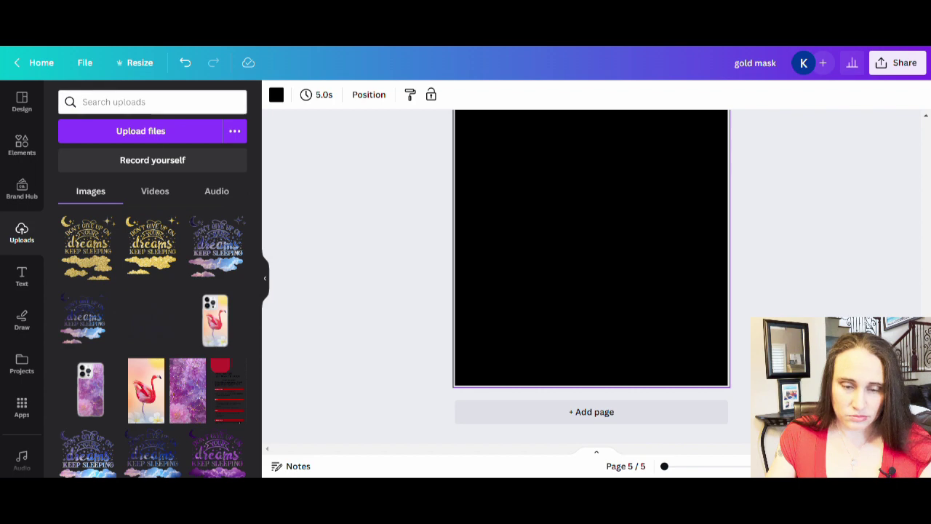
click(84, 249)
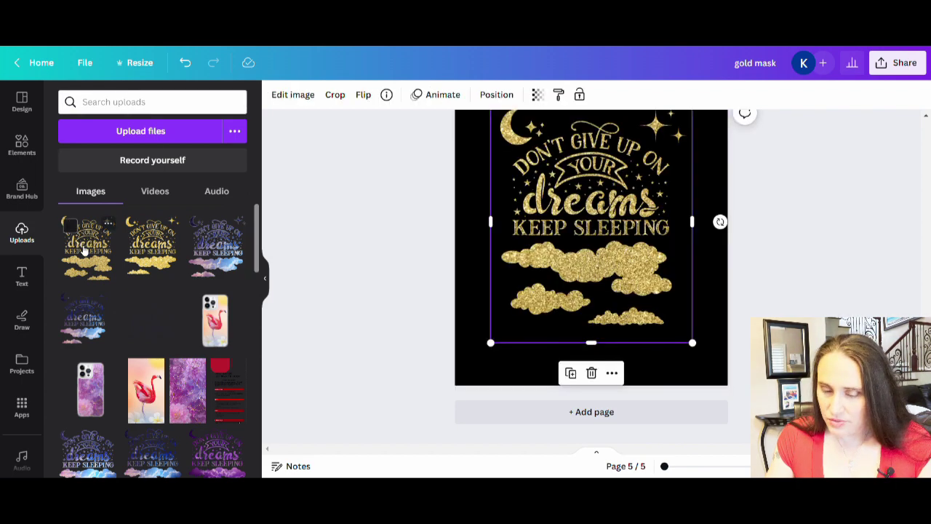
Step: Move the gold artwork into the upper-left corner of page 5 and enlarge it to the full page width
click(268, 282)
drag(510, 332, 436, 291)
scroll(440, 305, down, 1)
drag(449, 359, 452, 355)
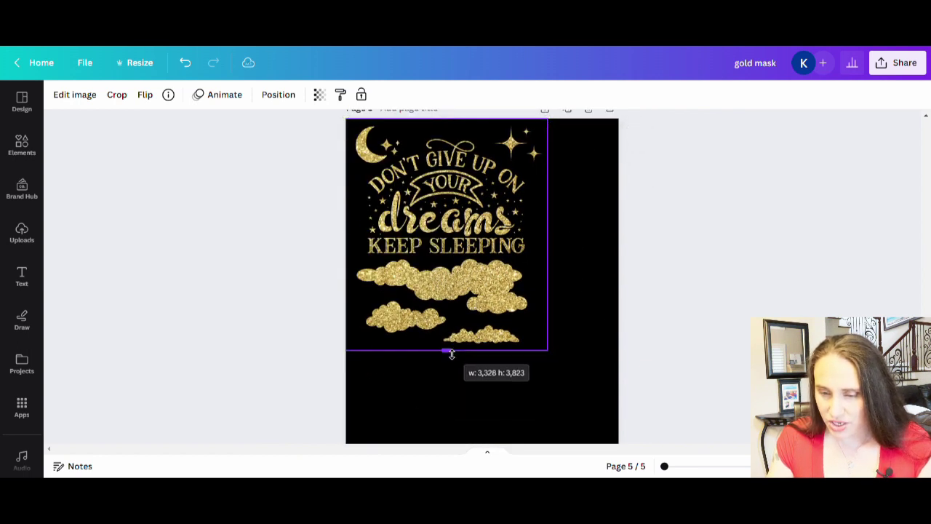
drag(548, 354, 613, 445)
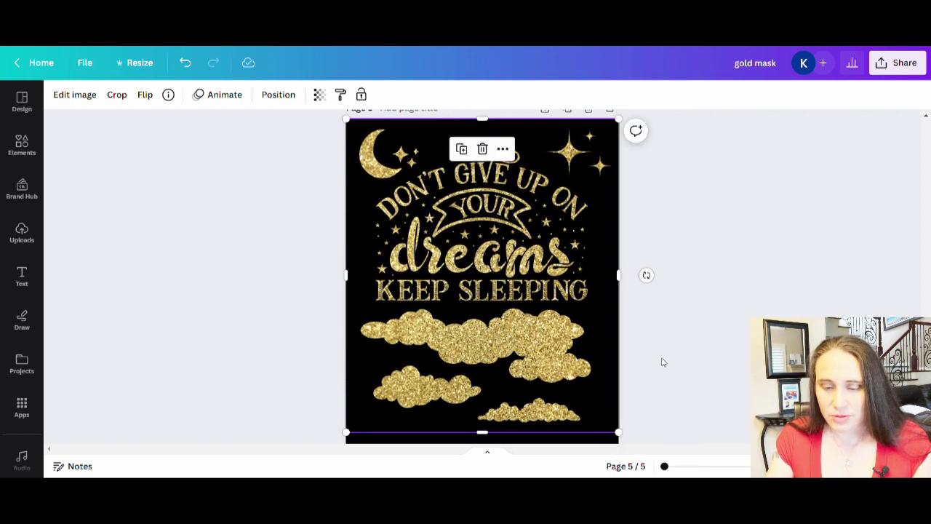
click(723, 347)
scroll(722, 347, up, 1)
scroll(559, 304, down, 1)
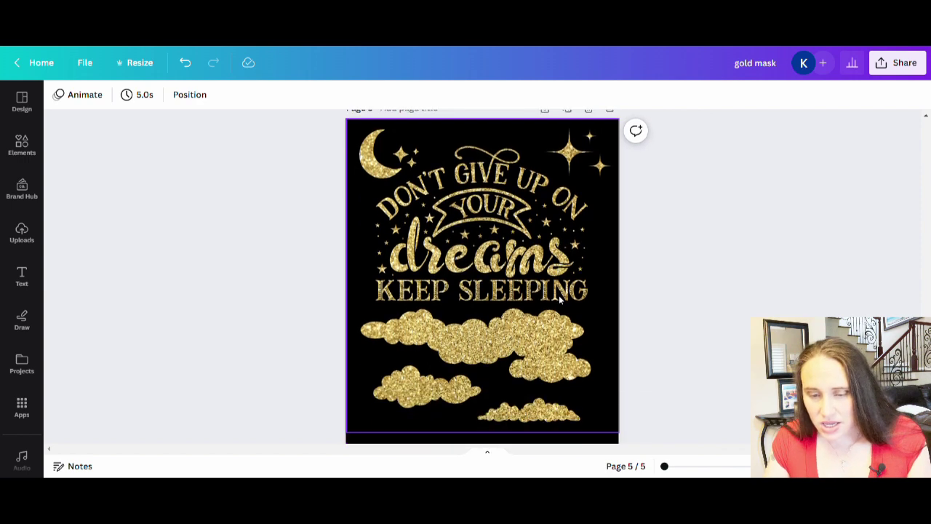
Step: Adjust the gold artwork's image settings to brightness 19 and saturation 22
click(471, 267)
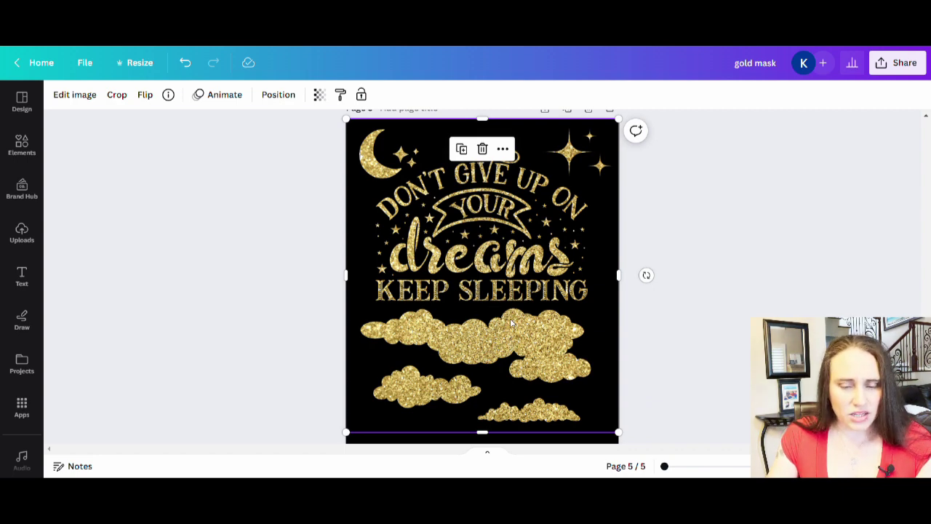
click(71, 96)
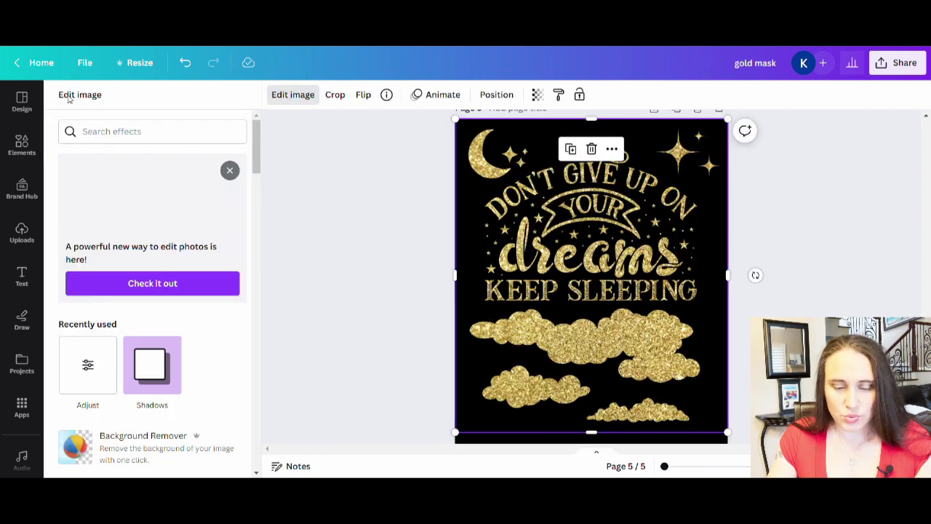
scroll(114, 160, down, 5)
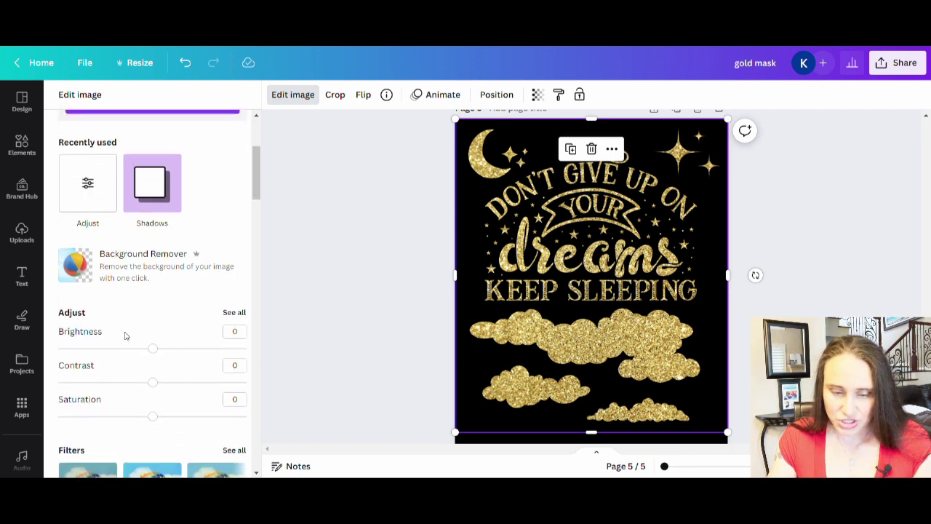
drag(153, 416, 163, 417)
drag(153, 349, 161, 348)
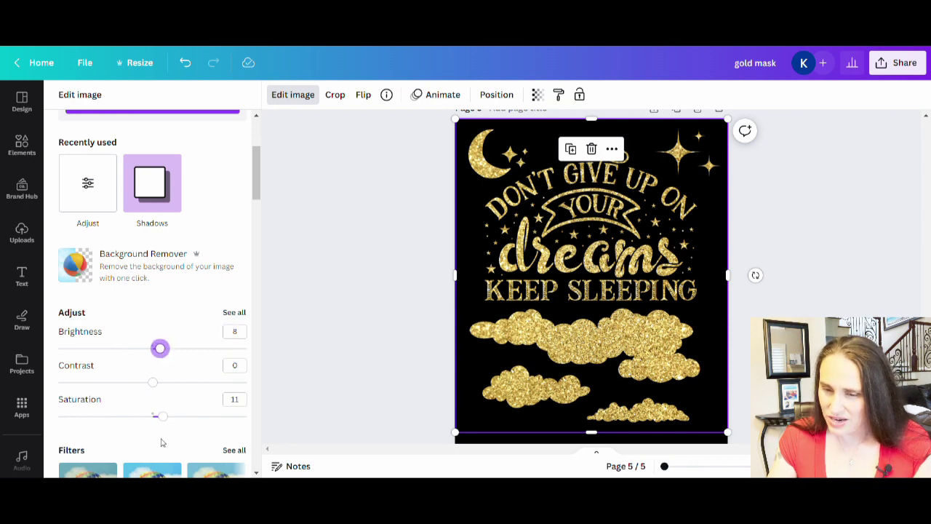
mouse_move(163, 417)
mouse_down()
mouse_move(180, 422)
mouse_move(172, 417)
mouse_up()
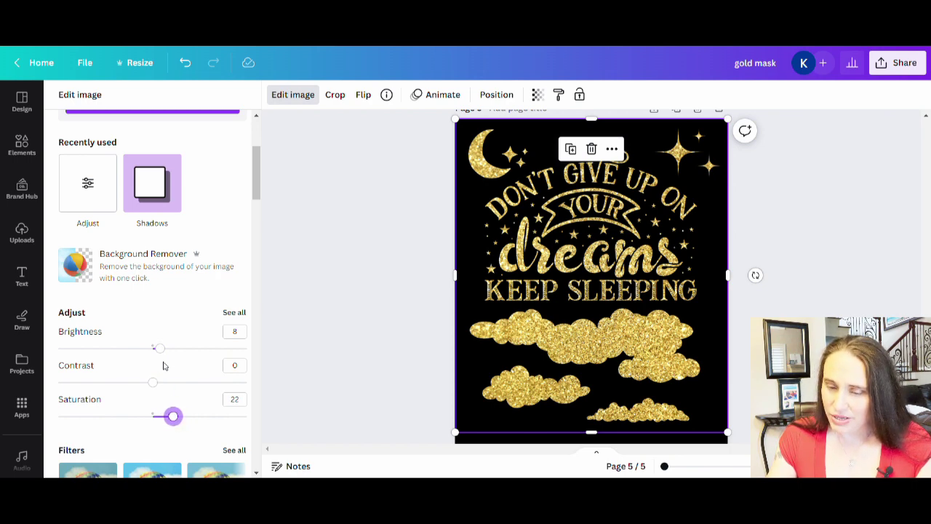
drag(167, 352, 174, 355)
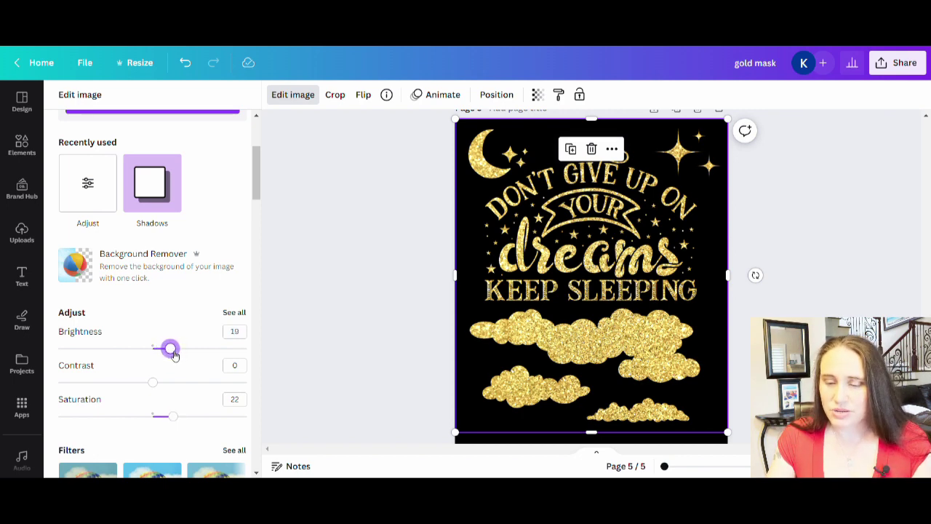
click(400, 309)
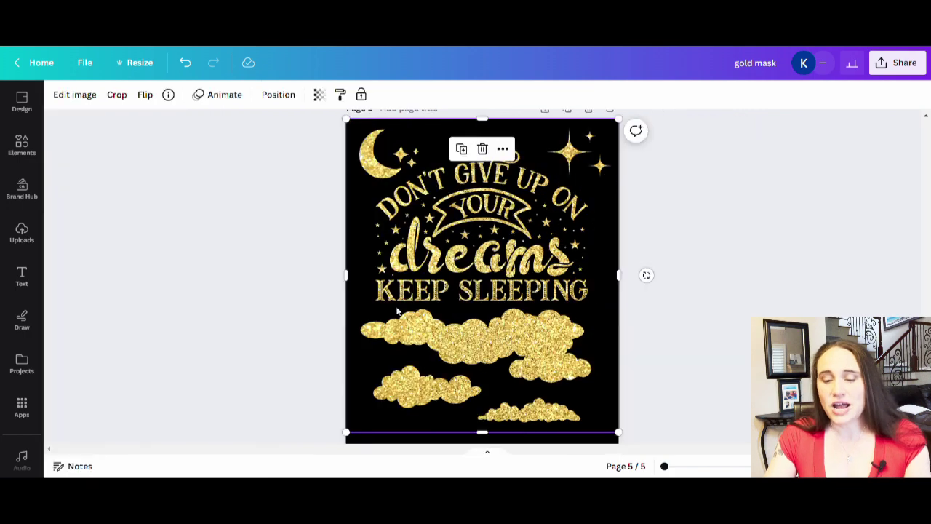
click(731, 293)
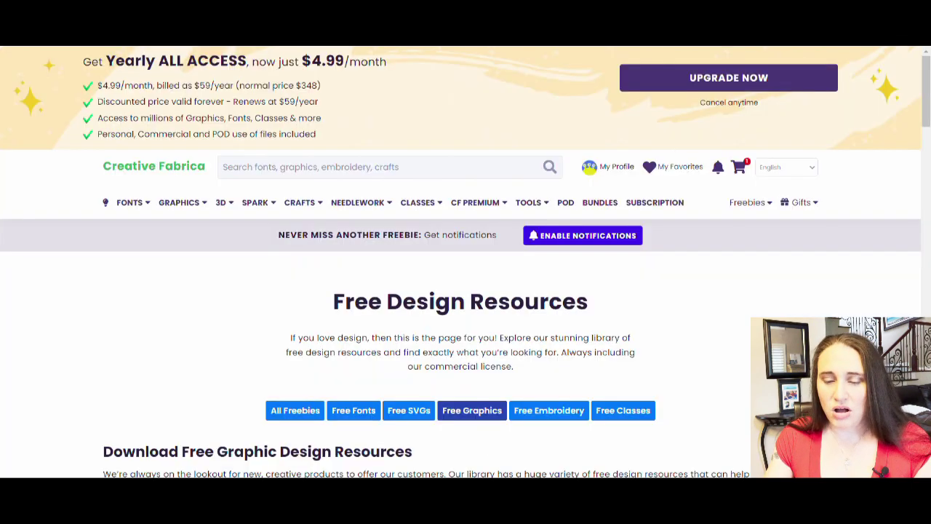
Step: Switch to Creative Fabrica's Free Design Resources page and examine the free graphics, including its SVG bundles, digital papers and watercolor sets
scroll(77, 266, down, 3)
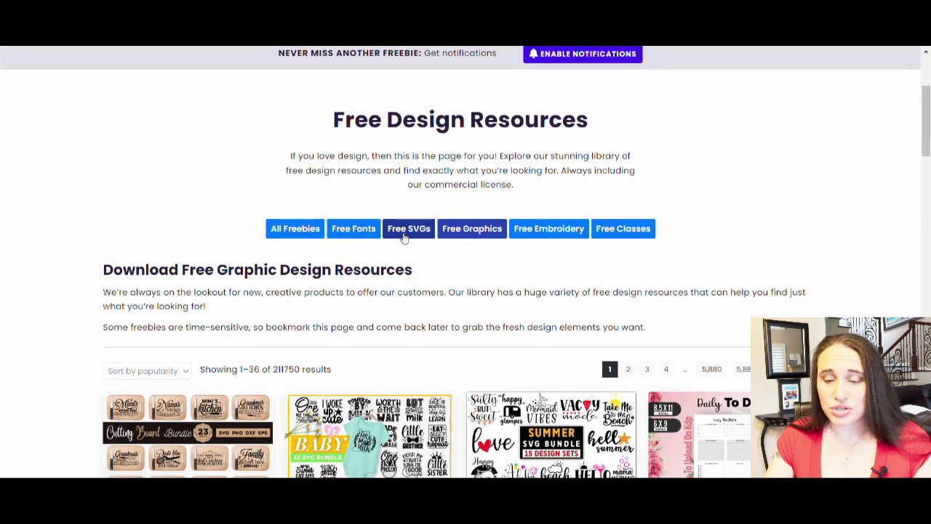
scroll(450, 230, down, 1)
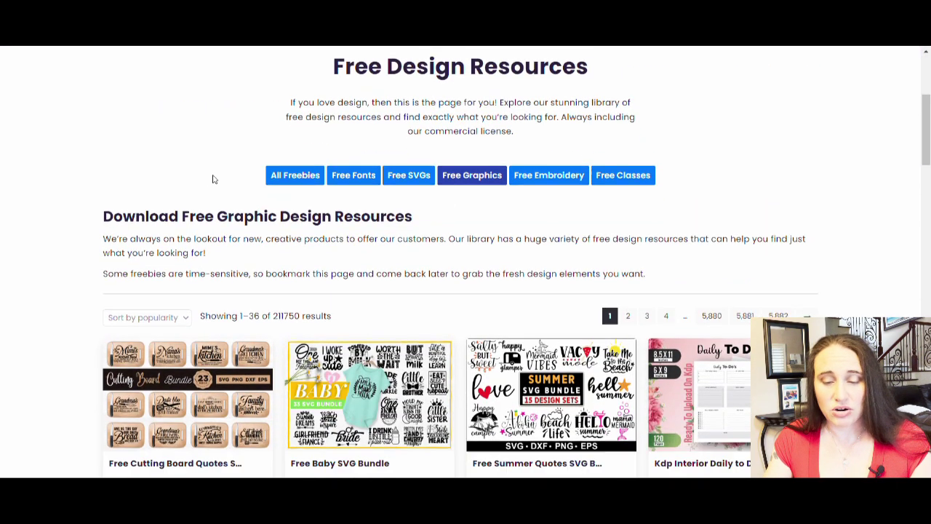
scroll(487, 175, down, 2)
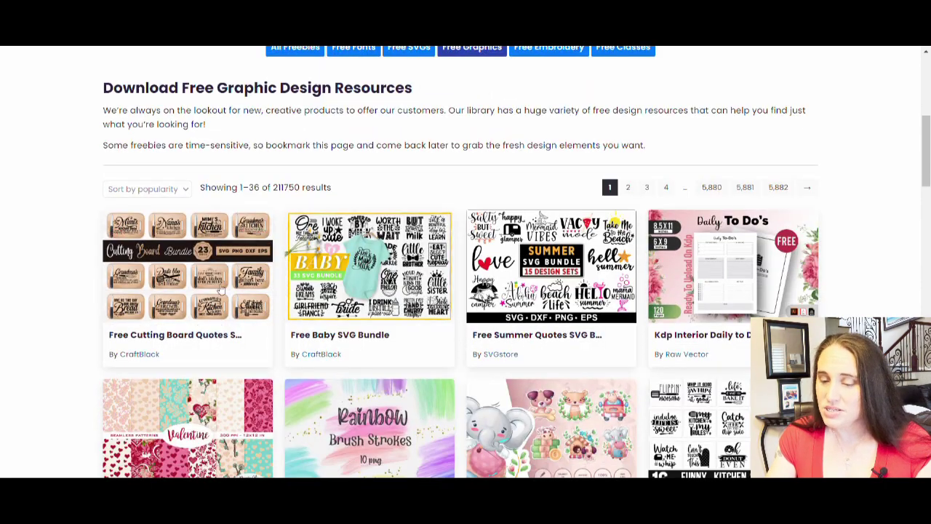
scroll(370, 258, down, 1)
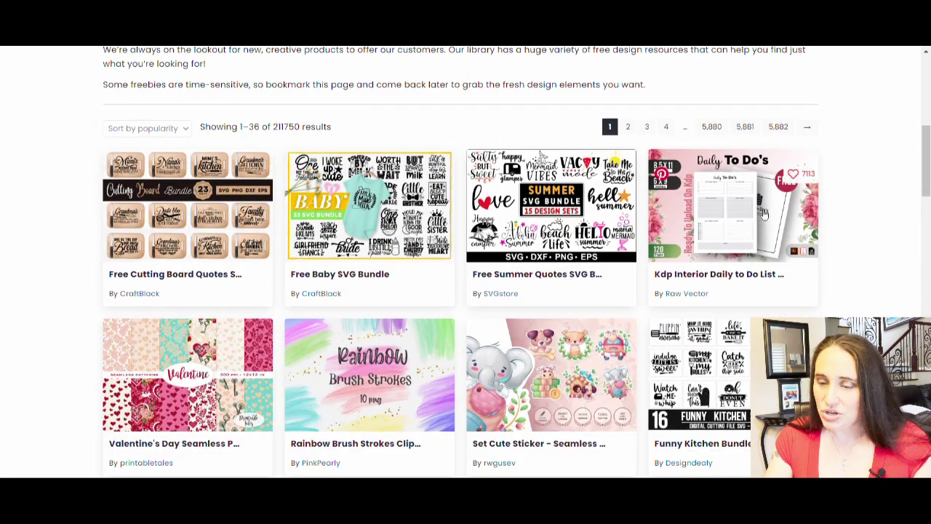
scroll(733, 247, down, 2)
scroll(652, 90, down, 2)
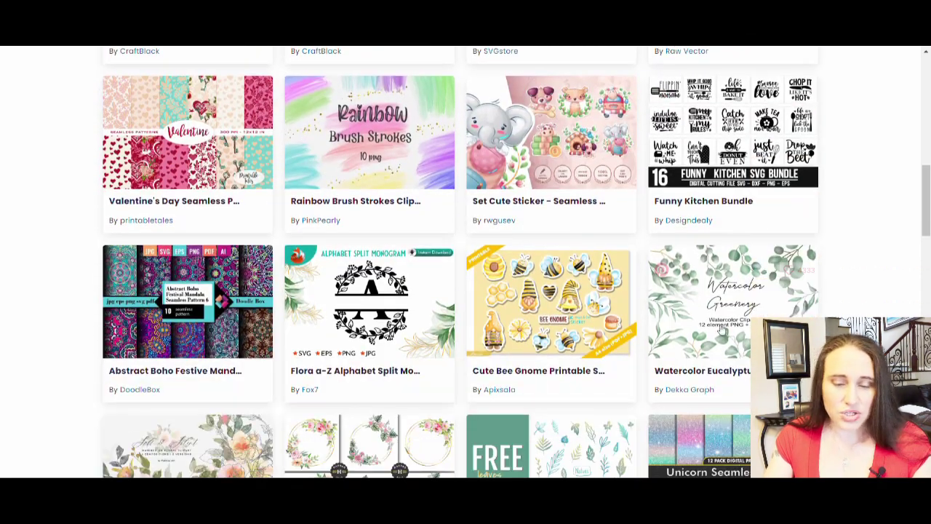
scroll(652, 90, down, 2)
scroll(652, 90, down, 4)
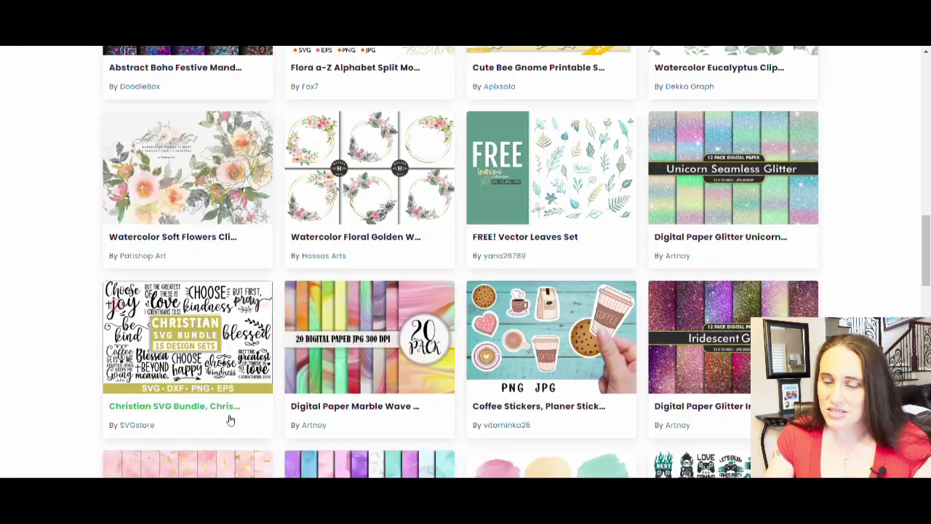
scroll(174, 317, down, 2)
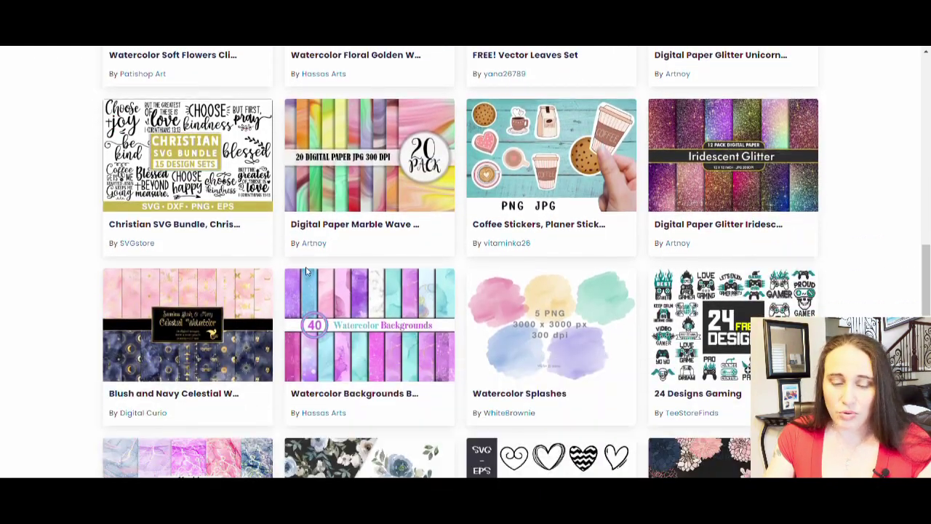
scroll(677, 349, down, 1)
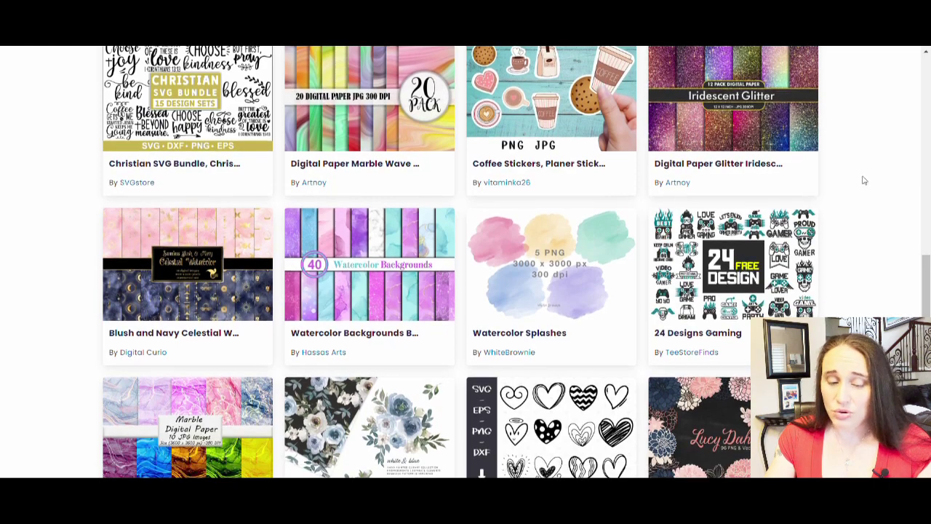
scroll(684, 284, down, 2)
scroll(760, 105, down, 2)
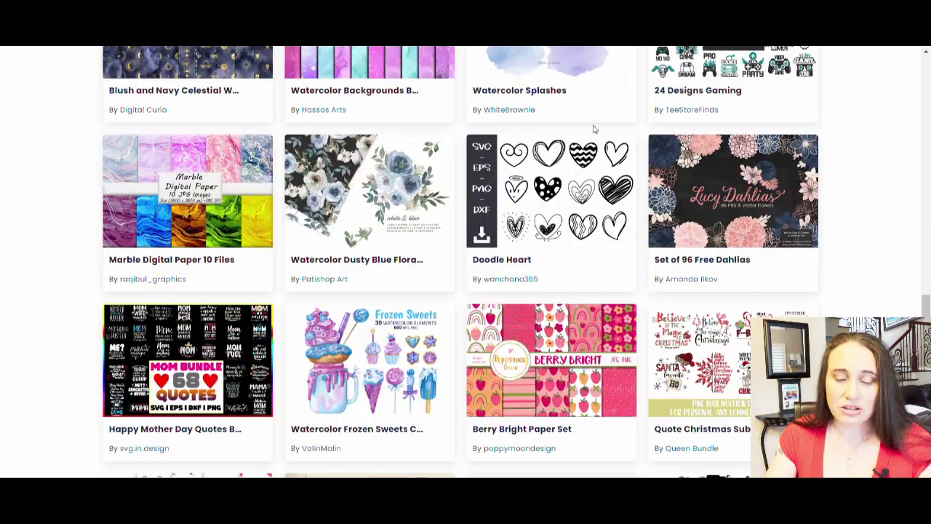
scroll(217, 368, down, 1)
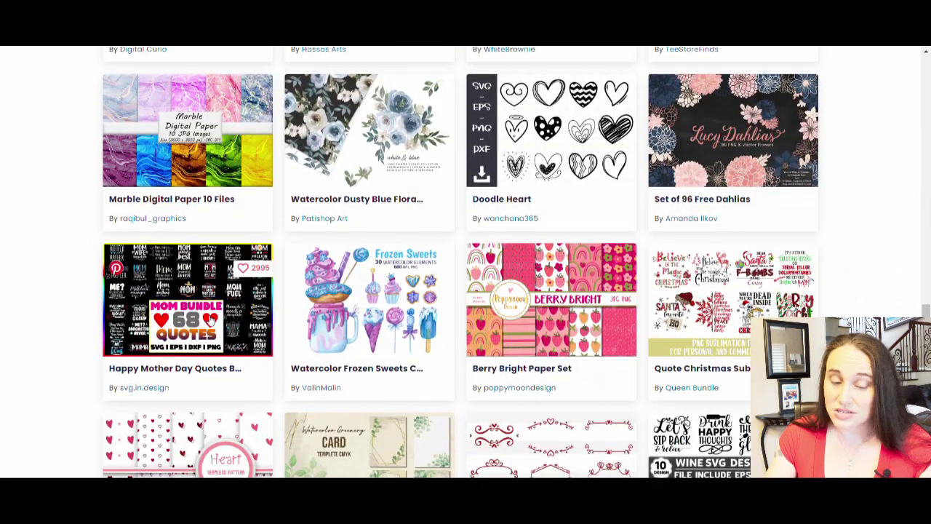
scroll(617, 254, down, 2)
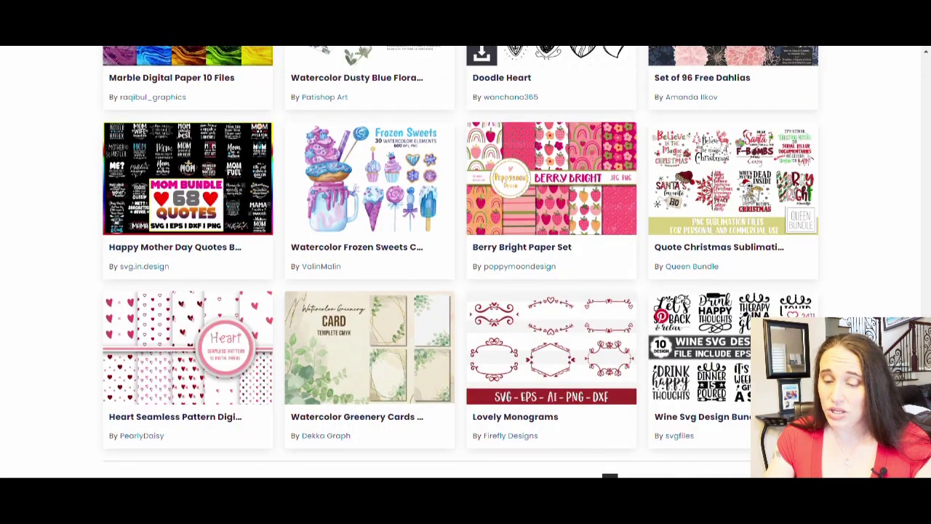
scroll(662, 314, down, 1)
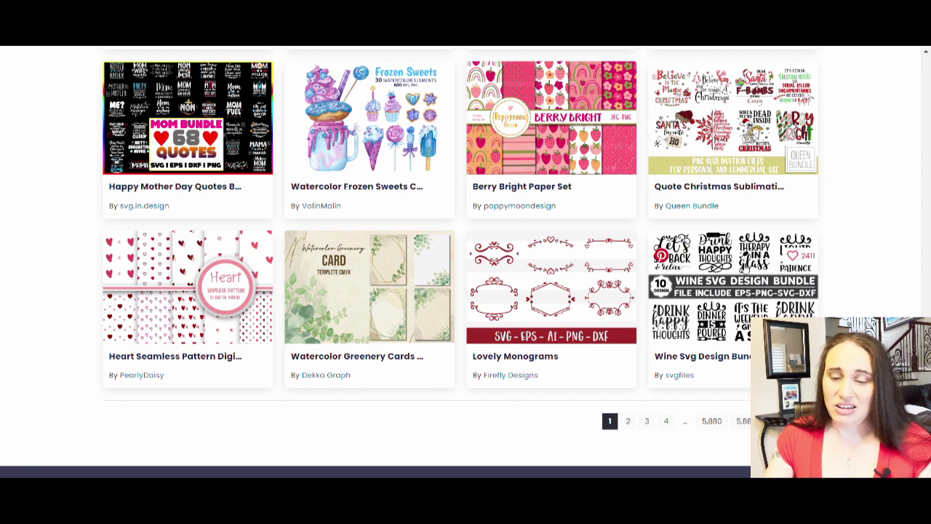
scroll(682, 376, up, 10)
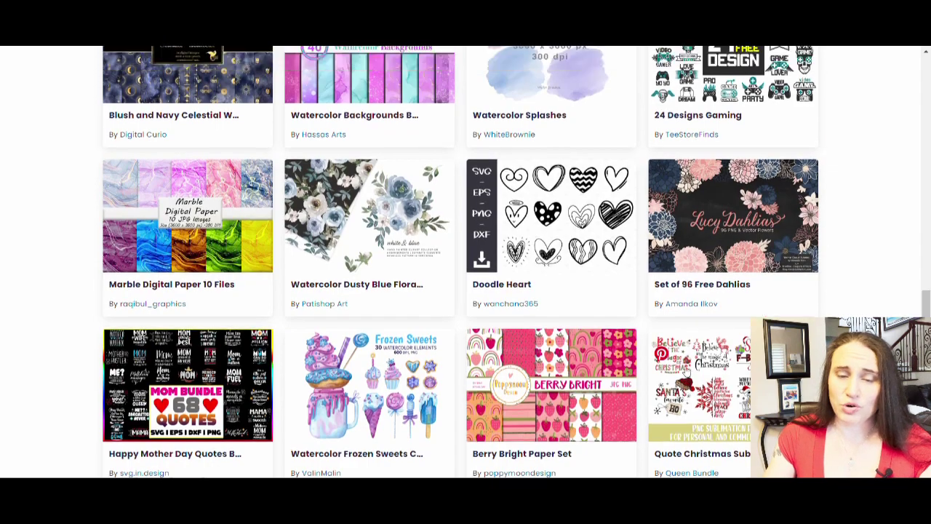
scroll(682, 376, up, 10)
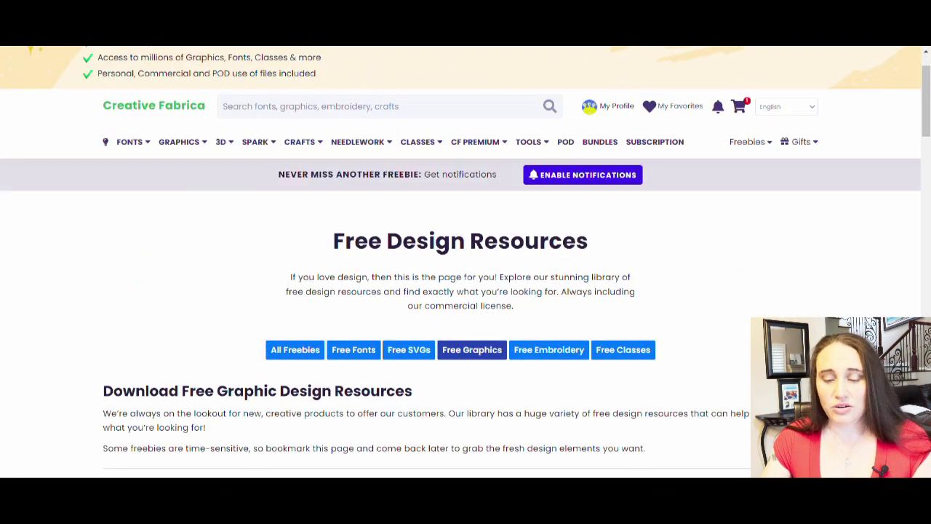
mouse_move(299, 141)
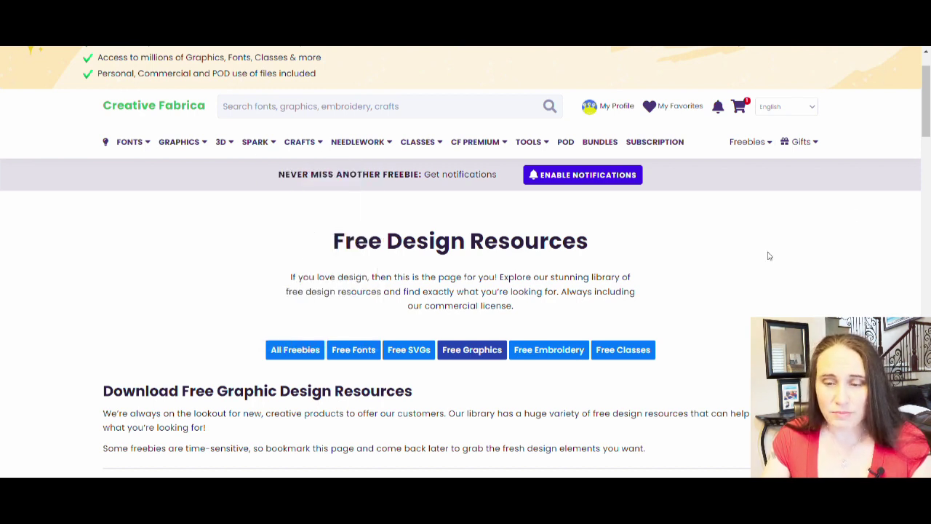
scroll(774, 247, down, 1)
scroll(775, 245, down, 2)
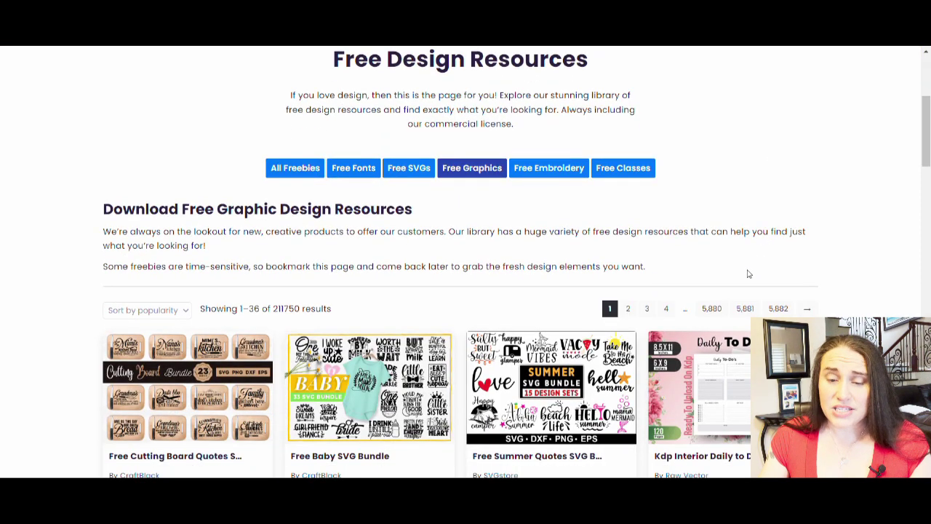
scroll(416, 296, down, 1)
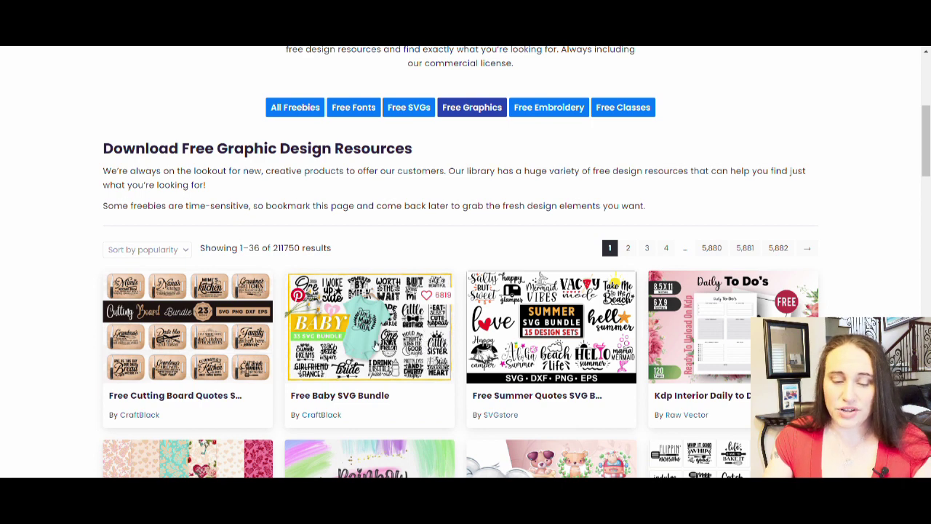
scroll(430, 404, down, 2)
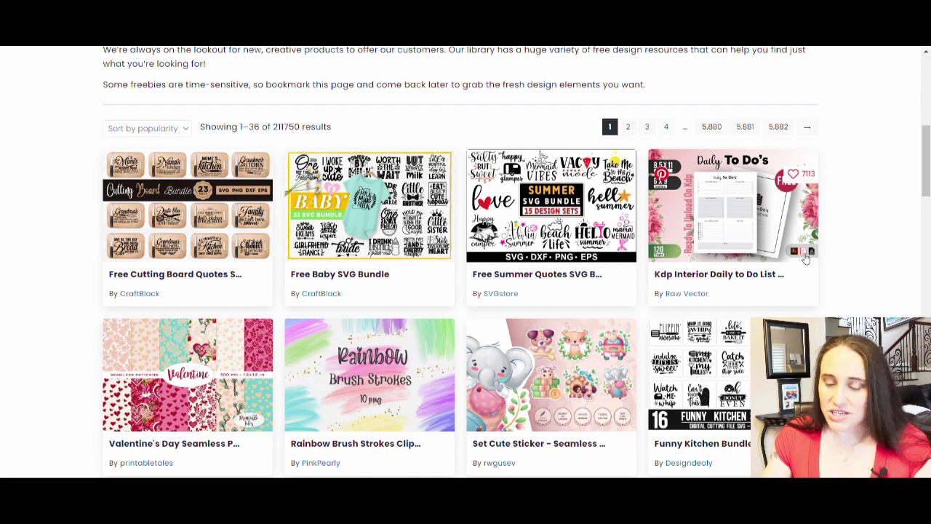
scroll(723, 212, down, 3)
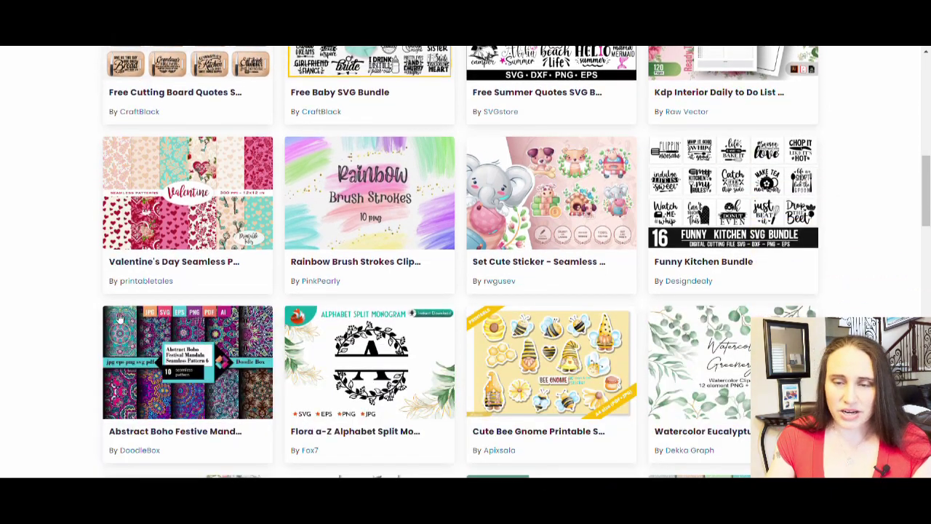